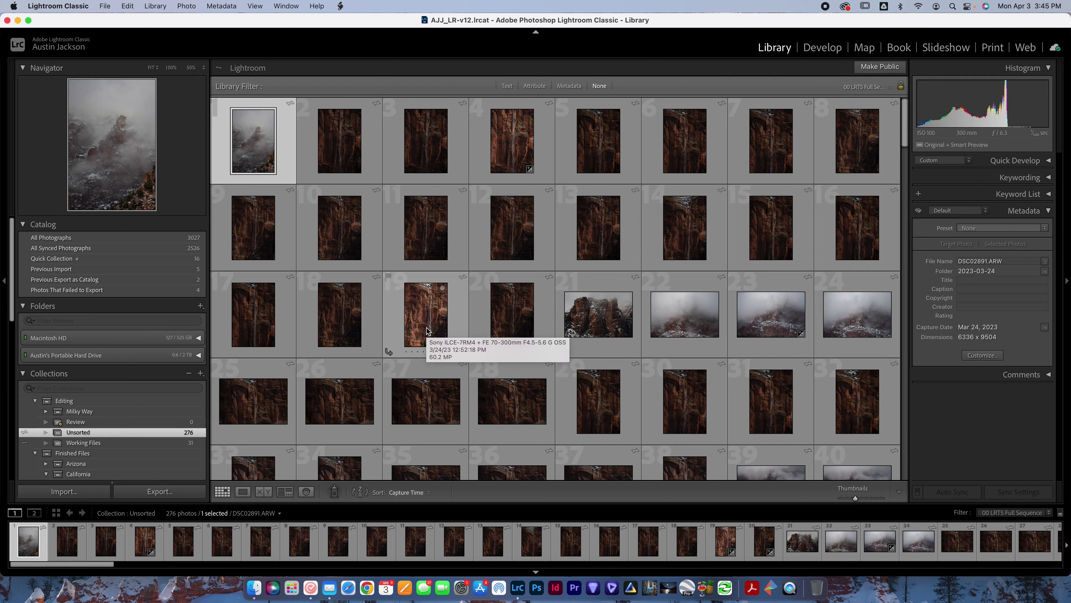
# - Reject photo 50 and remove it from Unsorted (275 left), then show All Photographs
pyautogui.scroll(-5, 428, 338)
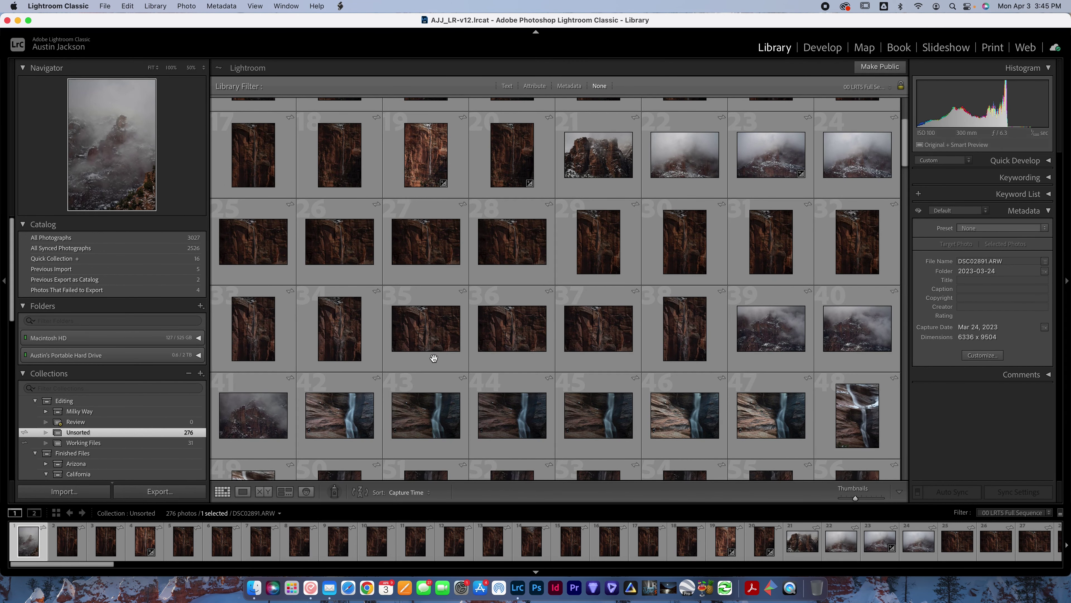
pyautogui.scroll(-4, 434, 358)
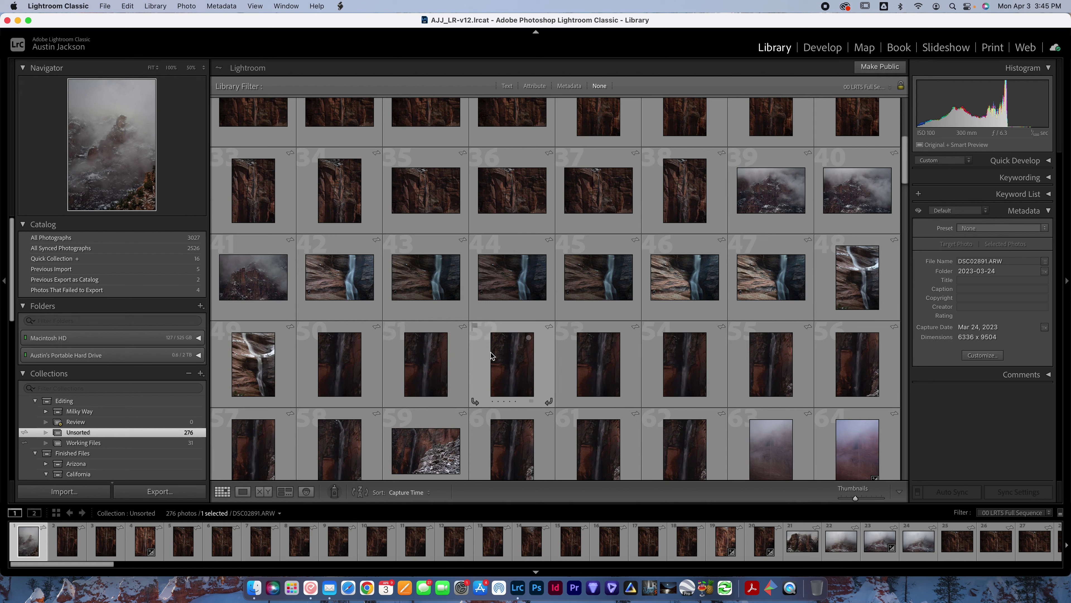
pyautogui.click(355, 381)
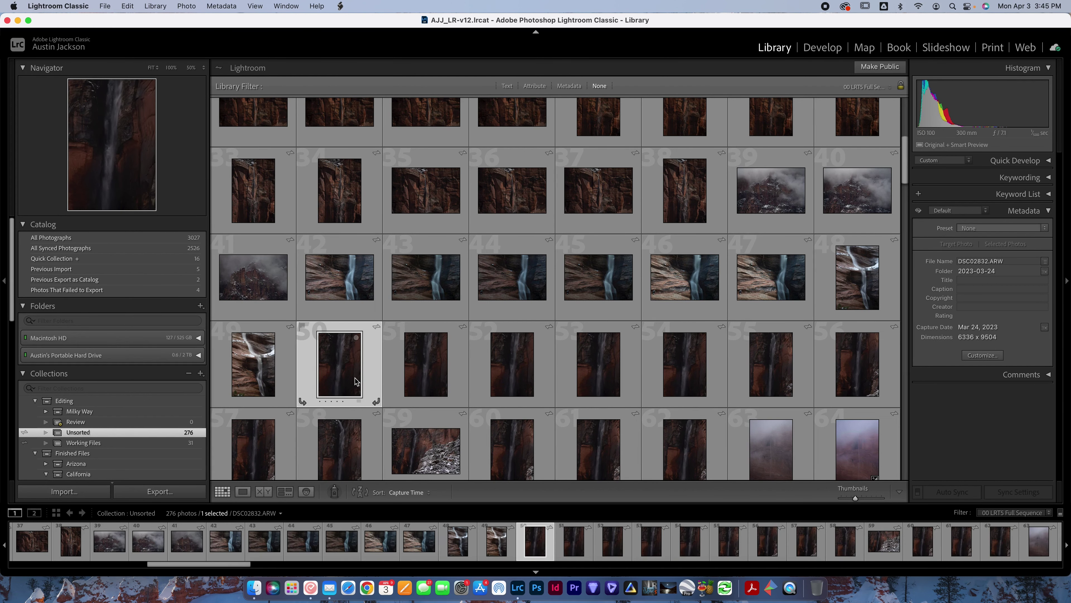
pyautogui.press('x')
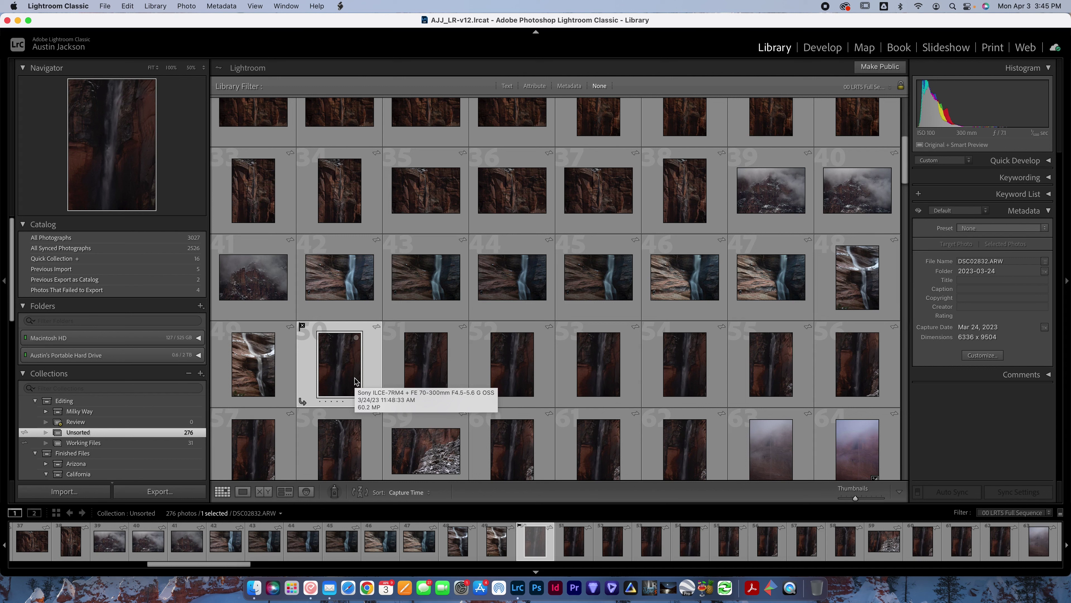
pyautogui.press('BackSpace')
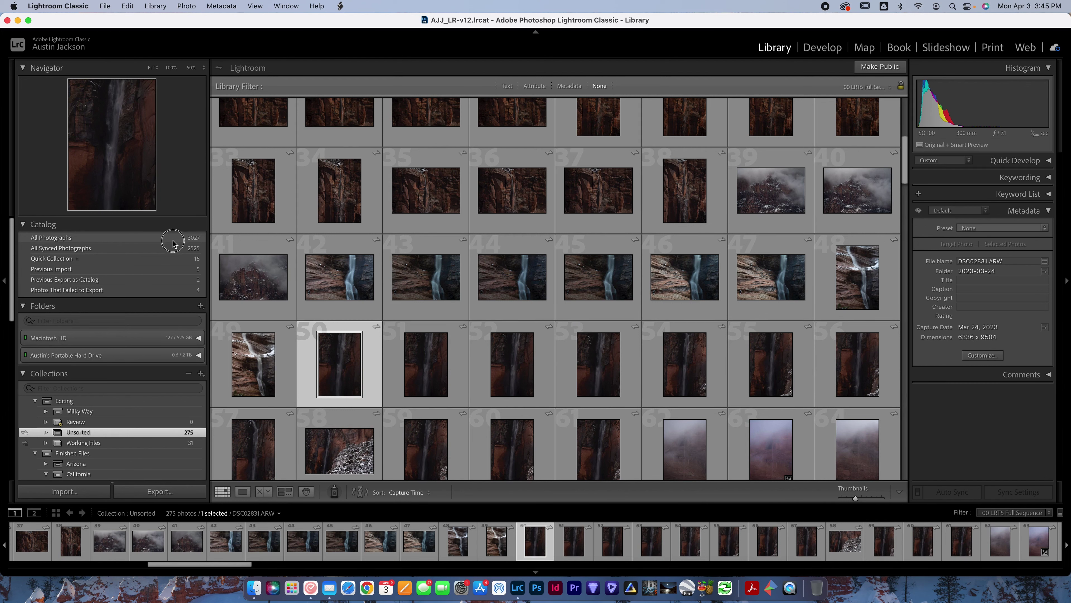
pyautogui.click(172, 241)
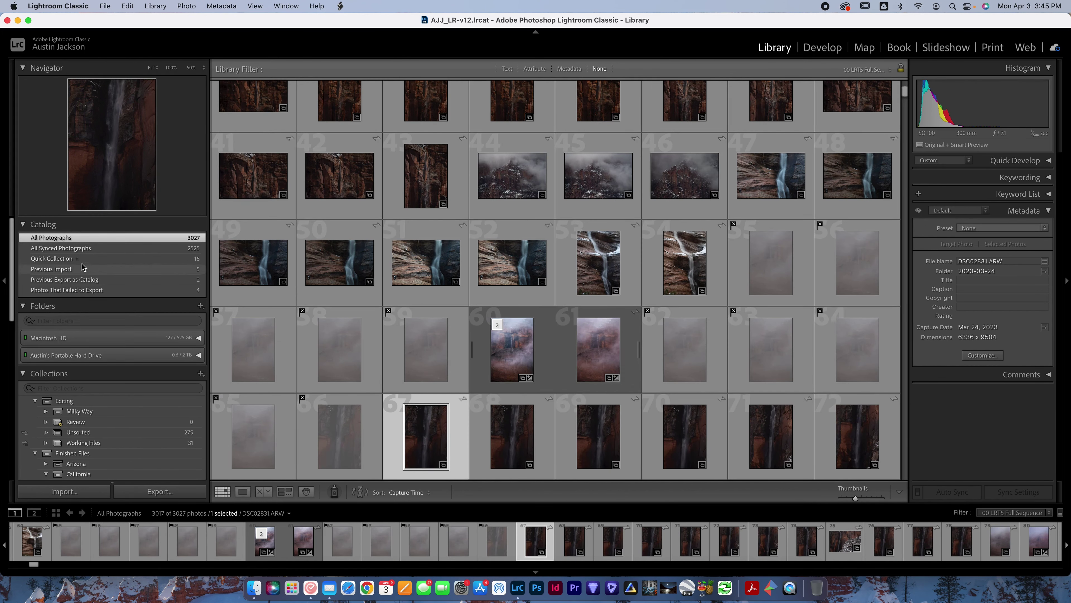
# - Turn on library filters for All Photographs (3027) from the Library menu
pyautogui.scroll(-5, 384, 110)
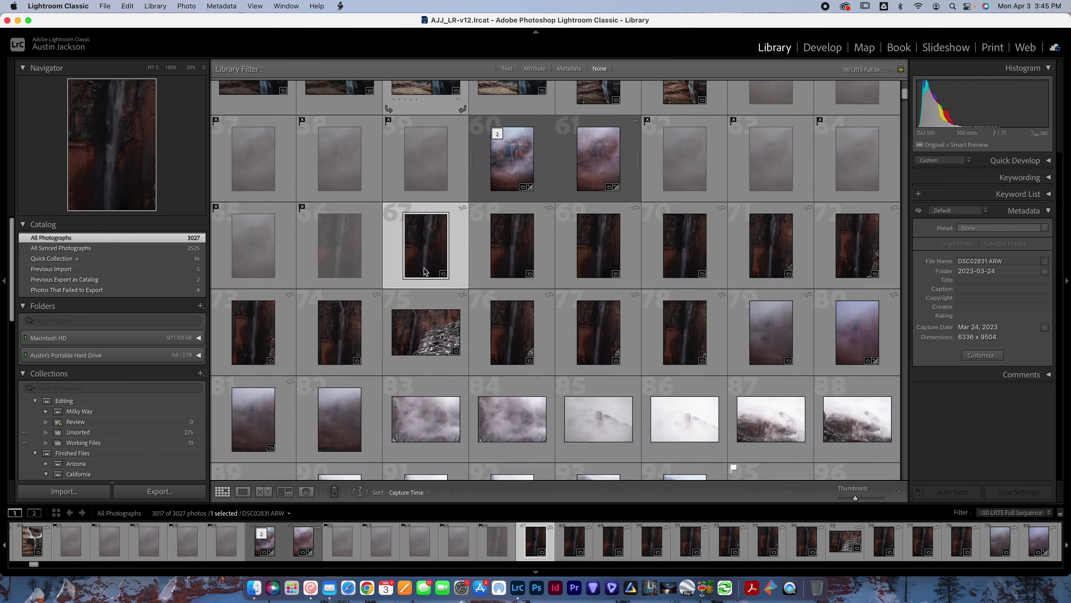
pyautogui.scroll(3, 425, 271)
pyautogui.scroll(-5, 424, 271)
pyautogui.scroll(5, 425, 271)
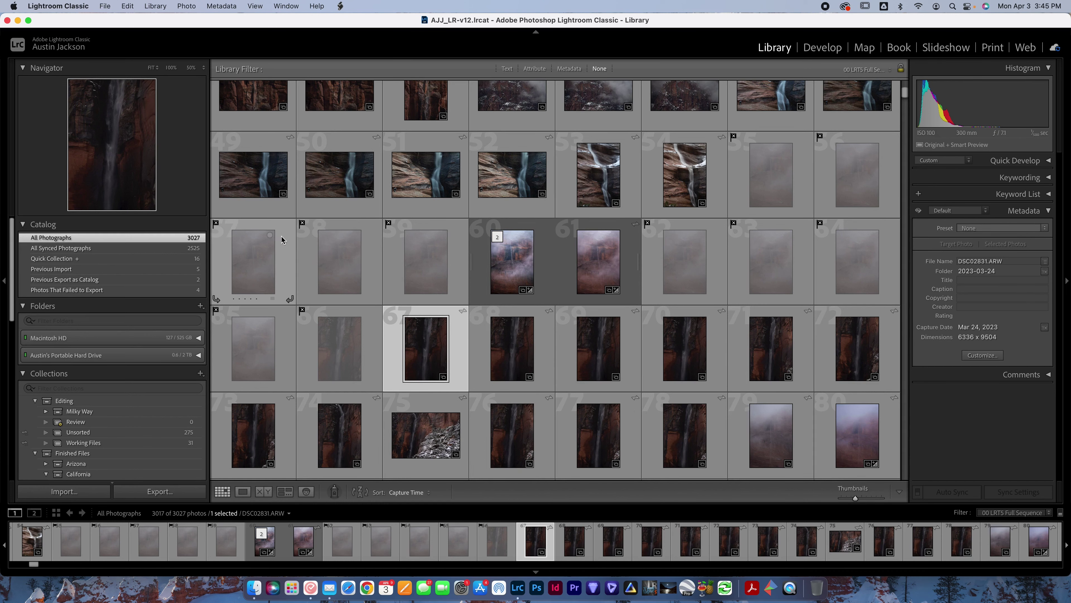
pyautogui.click(155, 5)
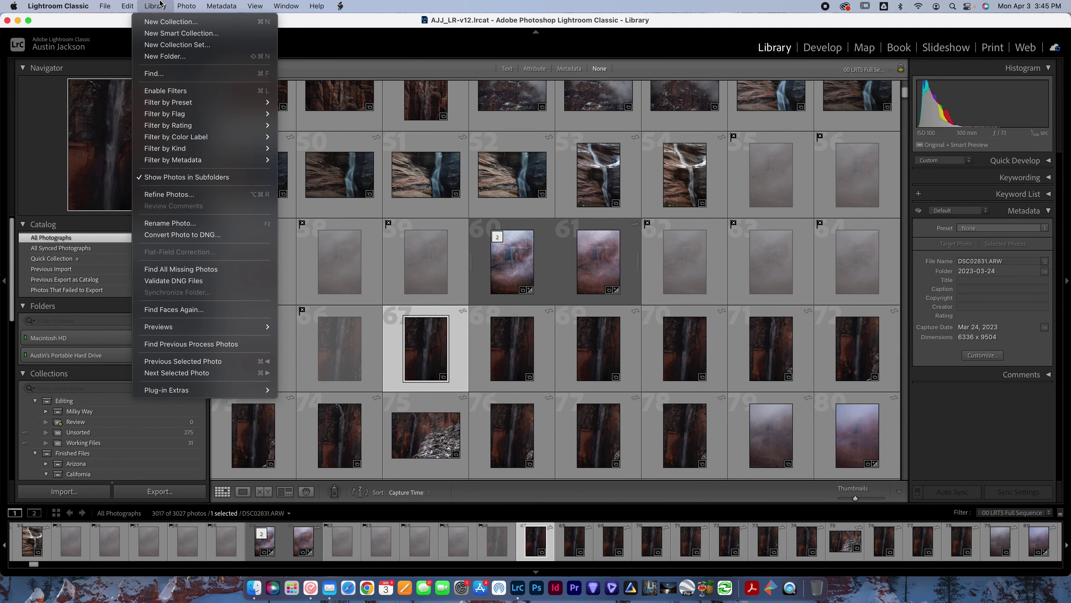
pyautogui.click(171, 89)
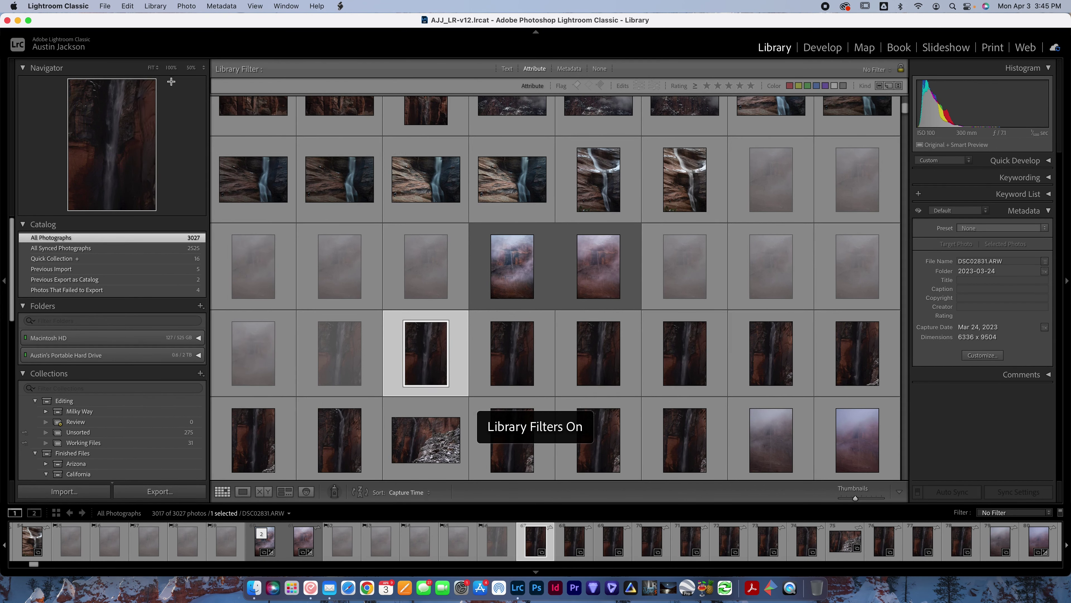
# - Bring up the Library menu's Filter by Flag choices
pyautogui.click(155, 5)
pyautogui.moveTo(194, 105)
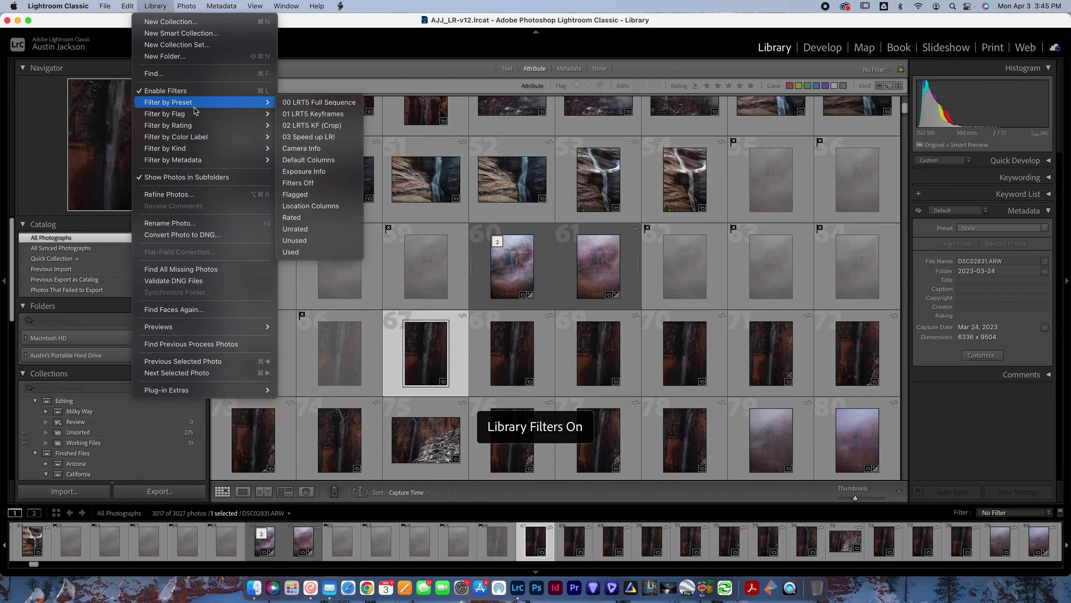
pyautogui.moveTo(192, 125)
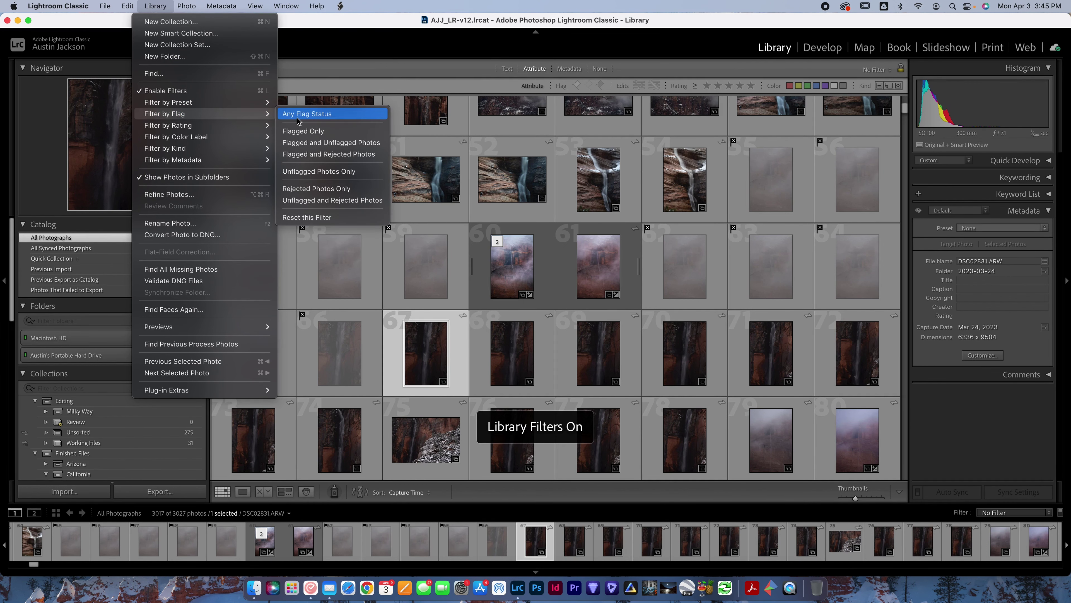
# - Show only the 339 rejected photos, select them all, and delete them from disk
pyautogui.click(301, 191)
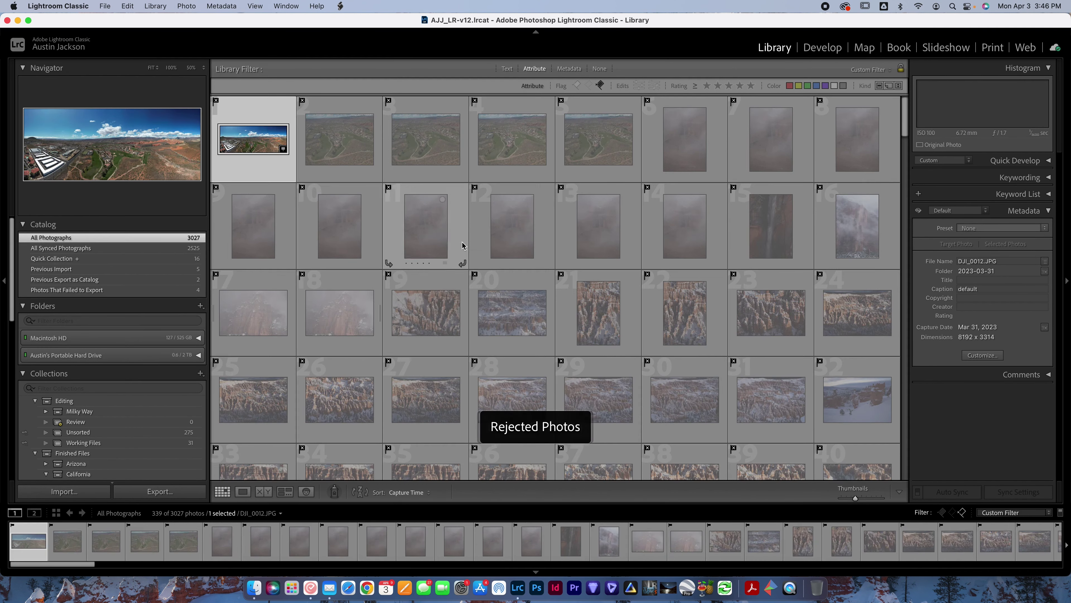
pyautogui.scroll(-20, 475, 251)
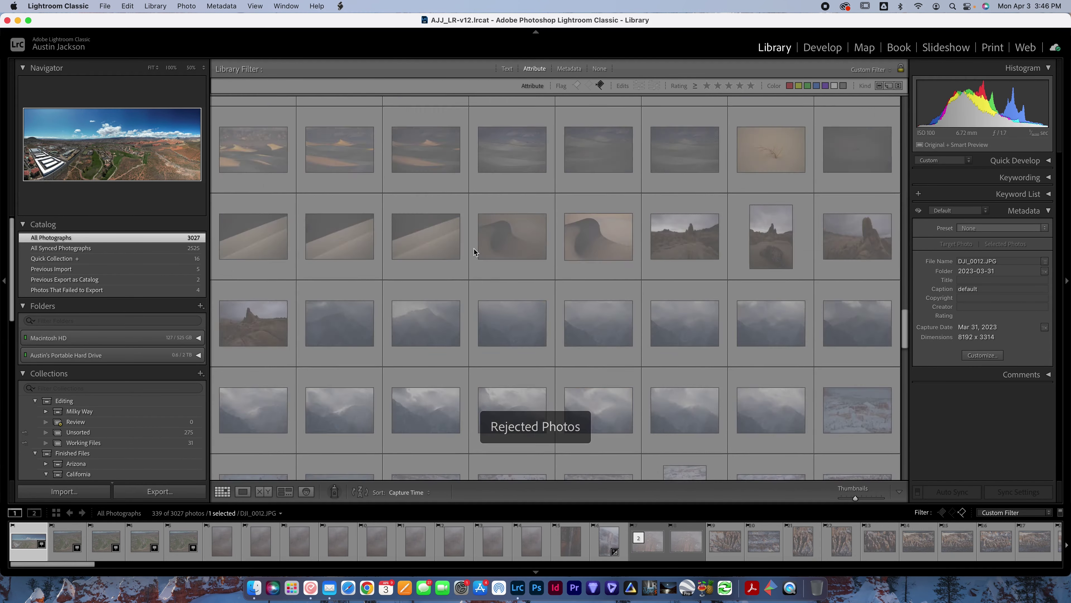
pyautogui.scroll(20, 473, 251)
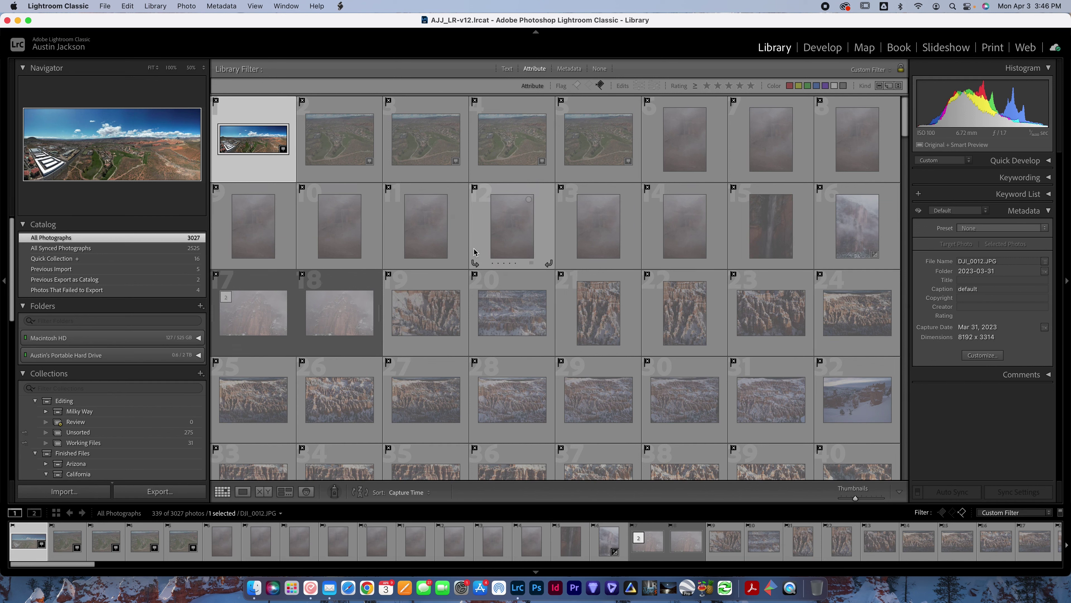
pyautogui.press('super+a')
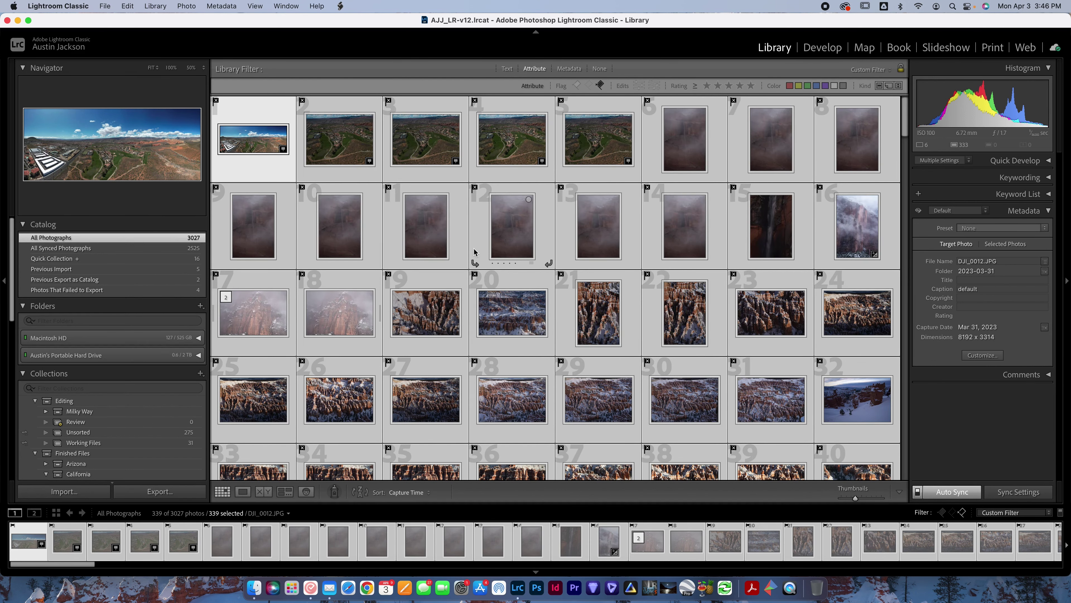
pyautogui.press('Delete')
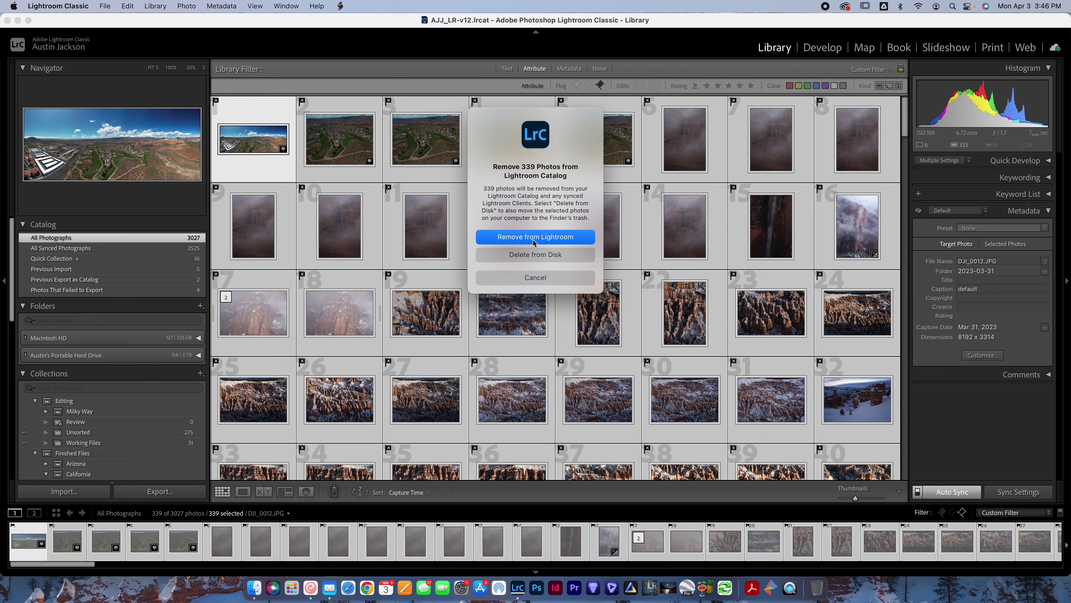
pyautogui.click(535, 254)
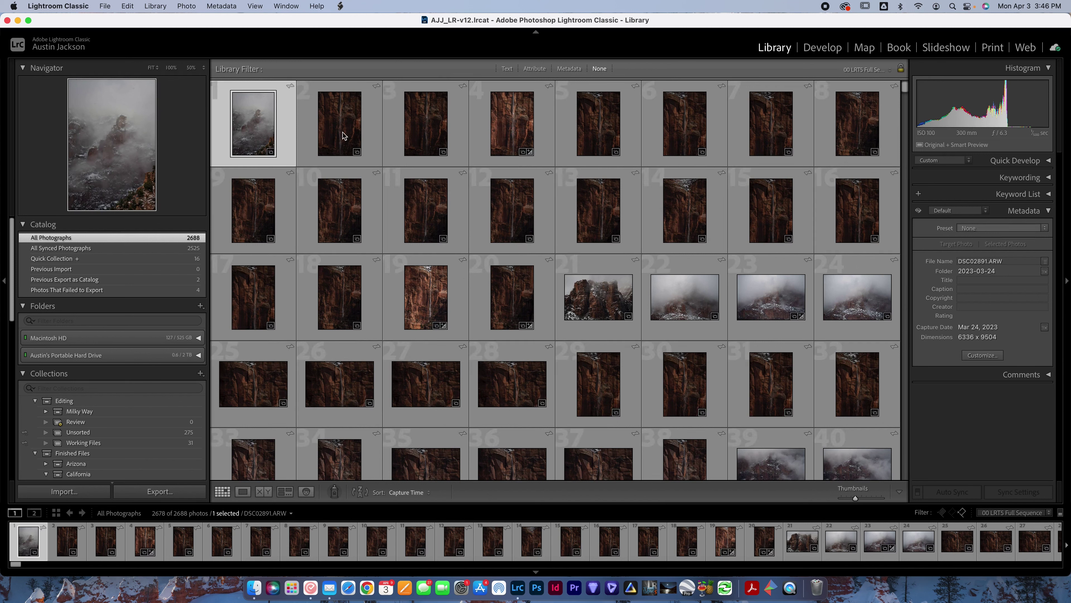
# - Turn library filters off so all 2688 remaining photographs show
pyautogui.click(164, 5)
pyautogui.click(160, 5)
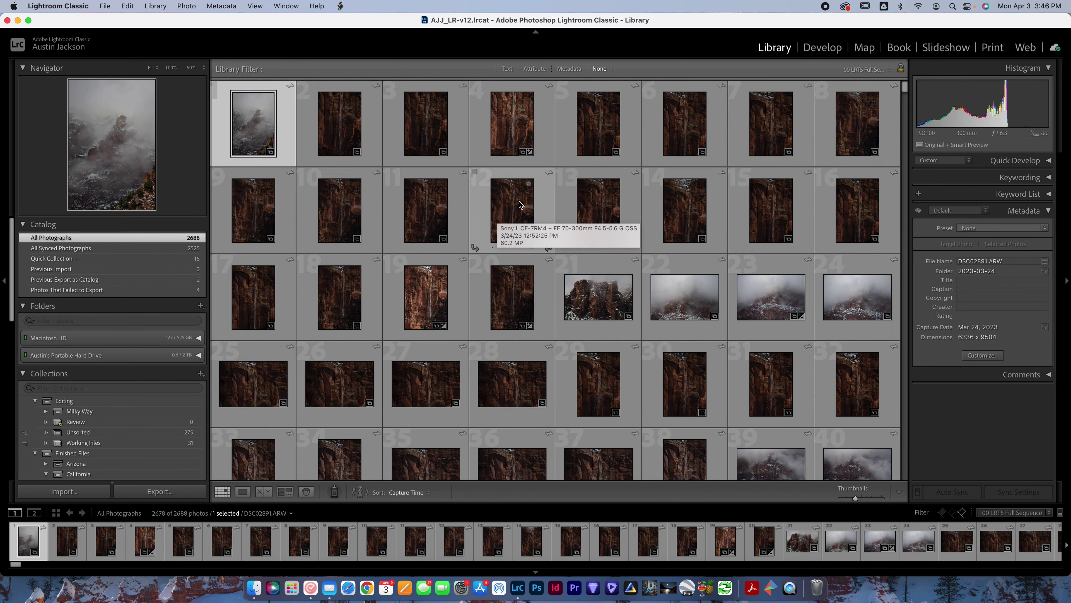
pyautogui.hotkey('ctrl', 'Up')
# - Bring the portable drive's Finder window forward, reposition it, and peek into the YouTube folder
pyautogui.click(921, 152)
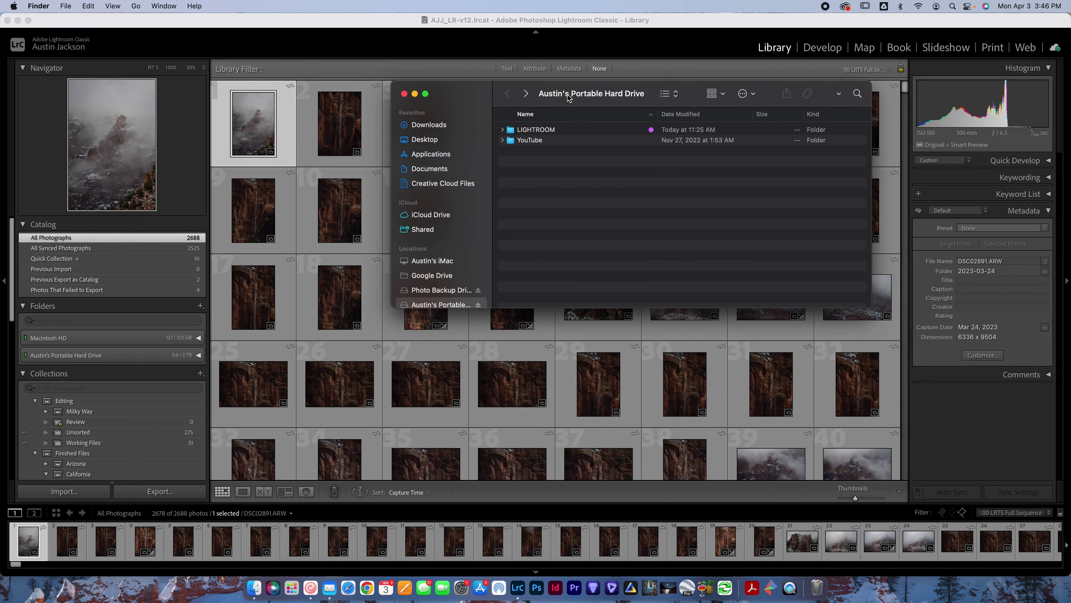
pyautogui.moveTo(568, 97); pyautogui.dragTo(452, 171)
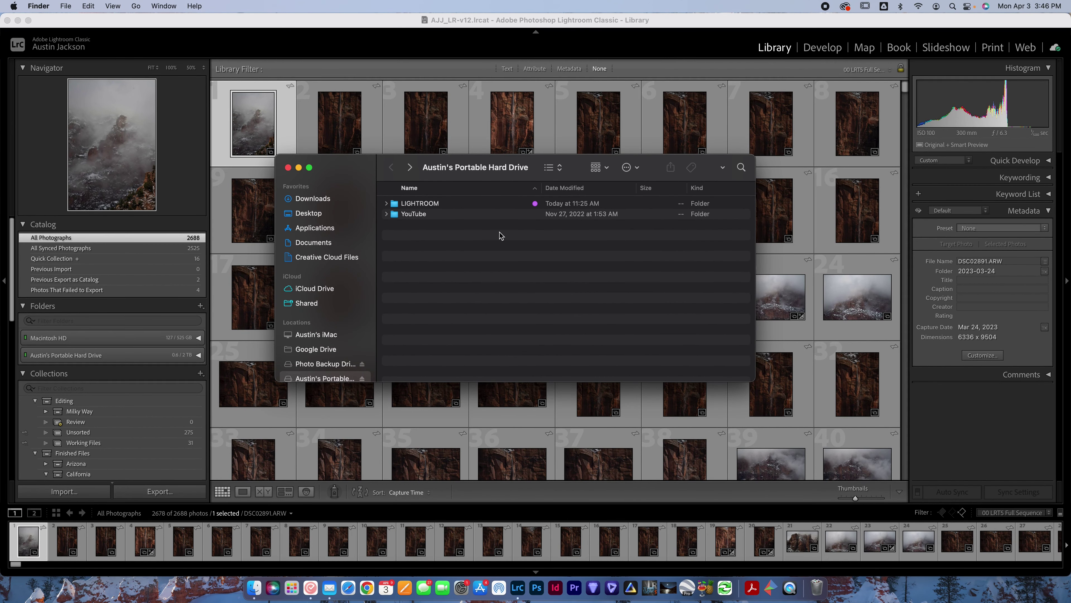
pyautogui.click(420, 215)
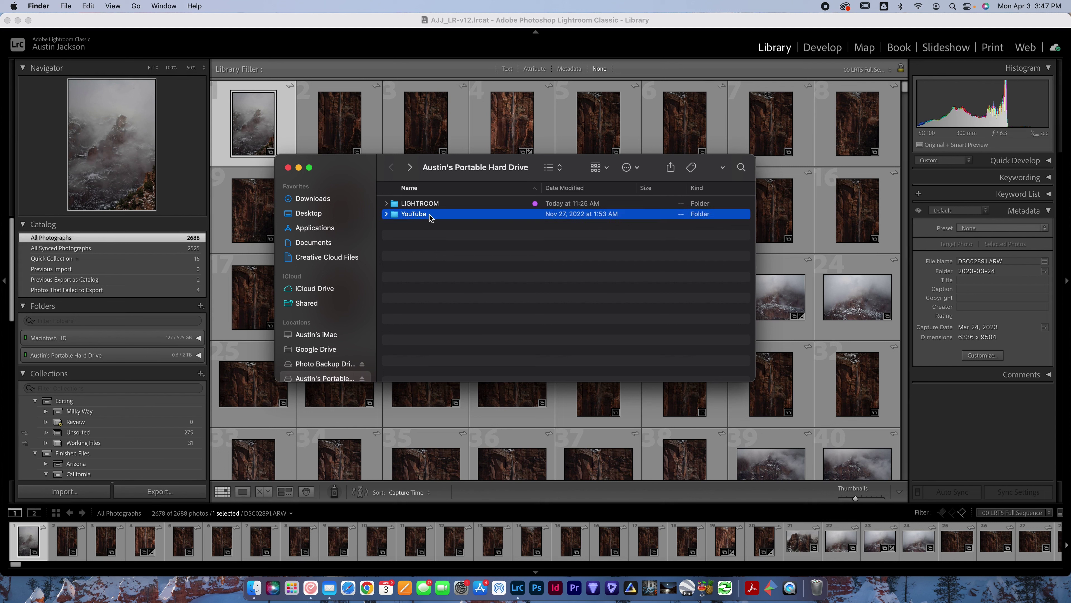
pyautogui.doubleClick(429, 216)
pyautogui.click(391, 167)
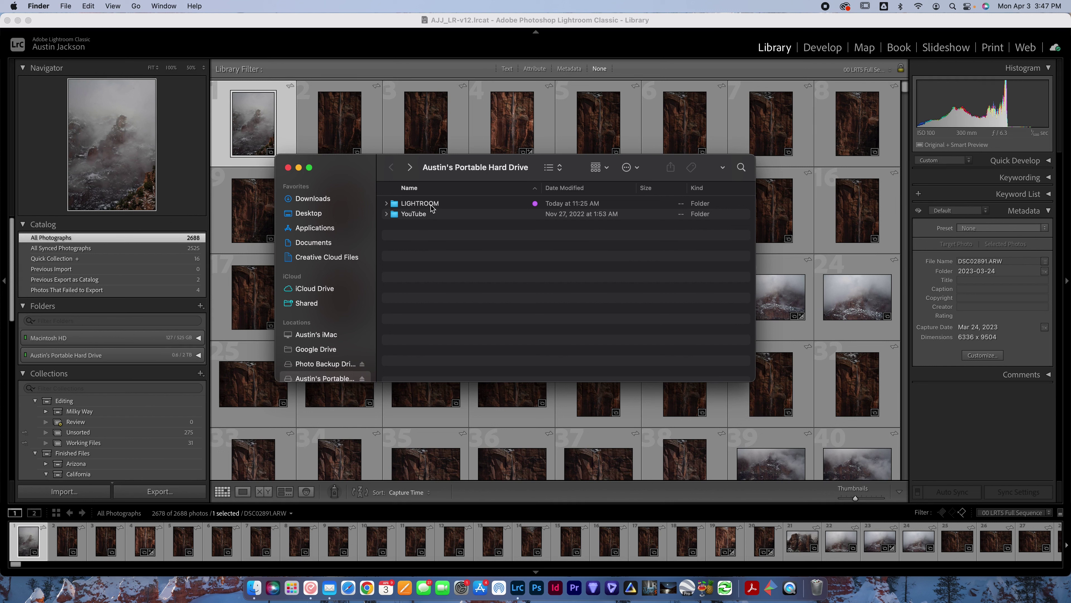
# - Open the LIGHTROOM folder and select the AJJ_LR-v12.lrcat catalog file
pyautogui.doubleClick(409, 204)
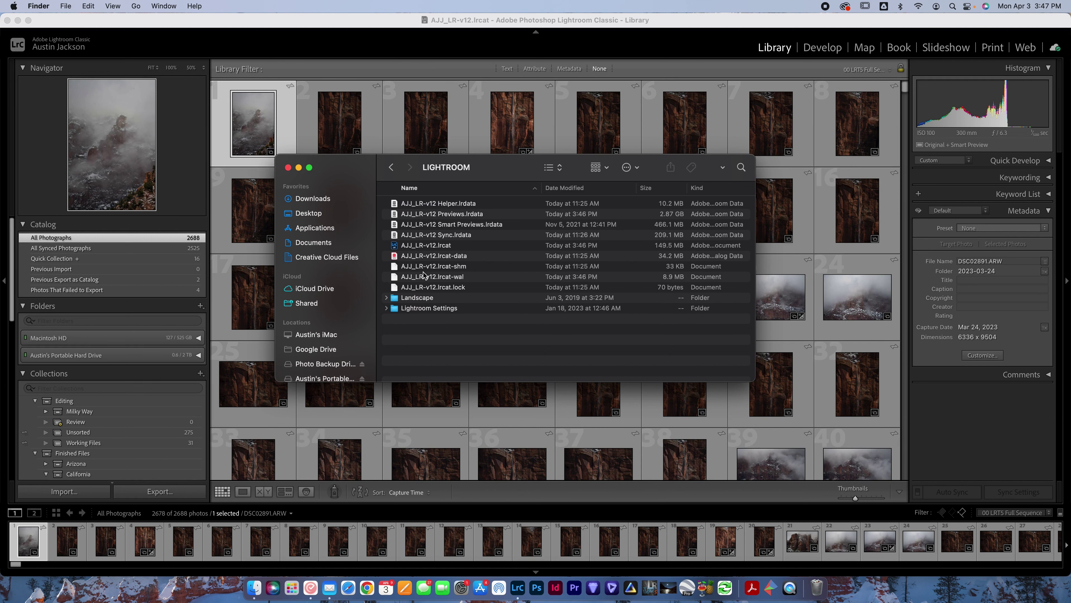
pyautogui.click(427, 246)
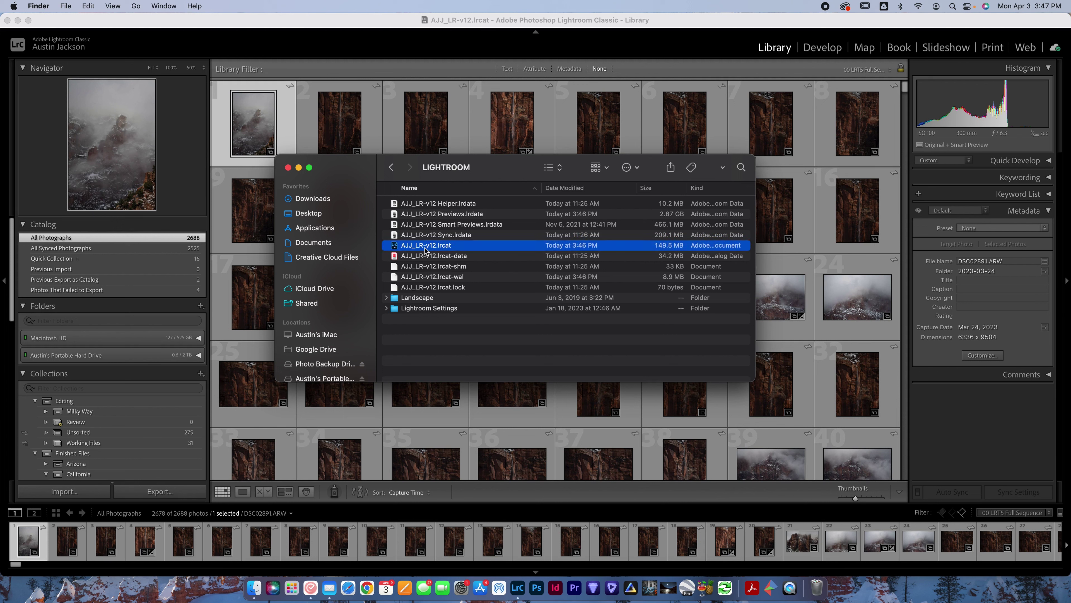
pyautogui.click(440, 258)
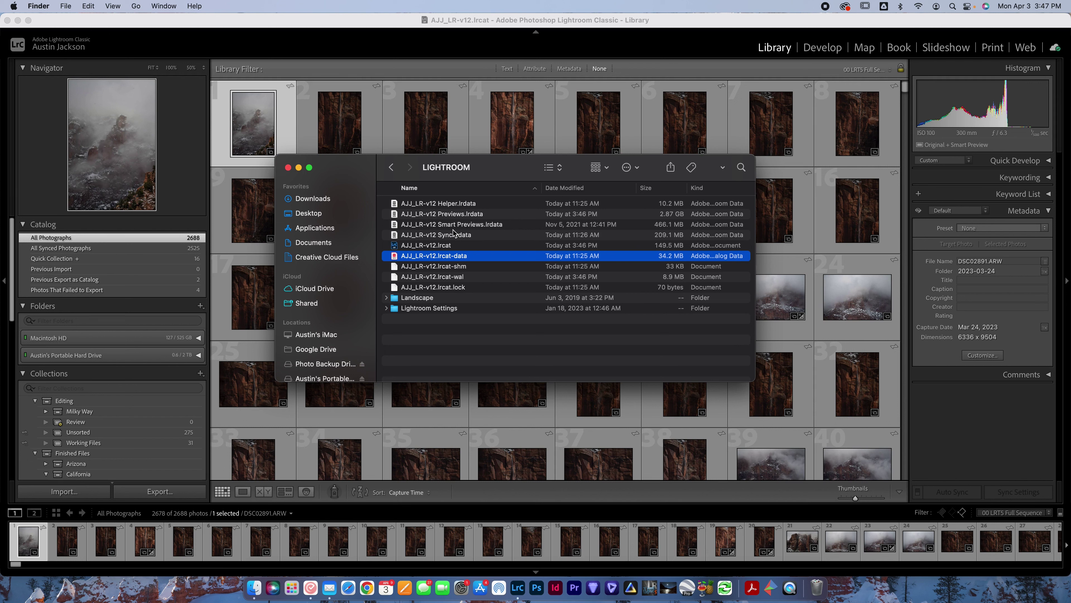
pyautogui.click(436, 245)
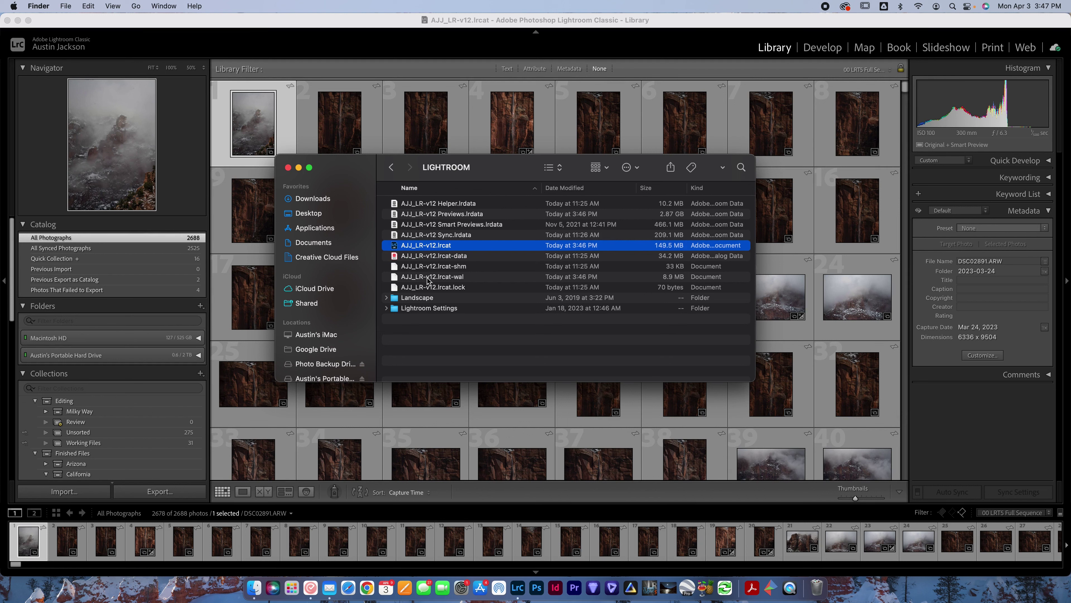
# - Browse into Landscape > RAW > 2023 > 2023-02-25 on the portable drive
pyautogui.doubleClick(433, 300)
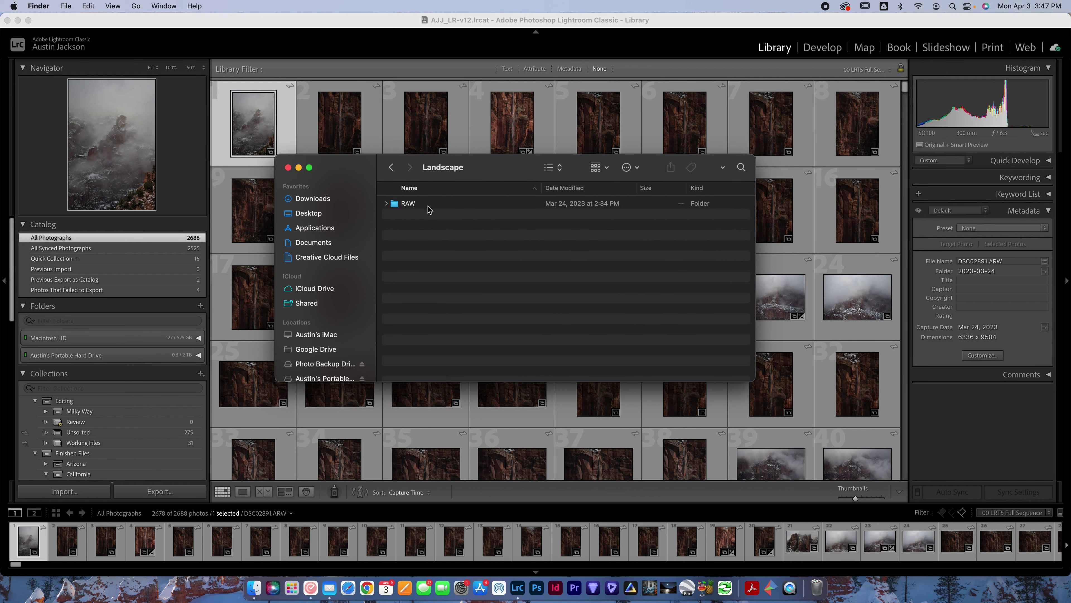
pyautogui.doubleClick(428, 206)
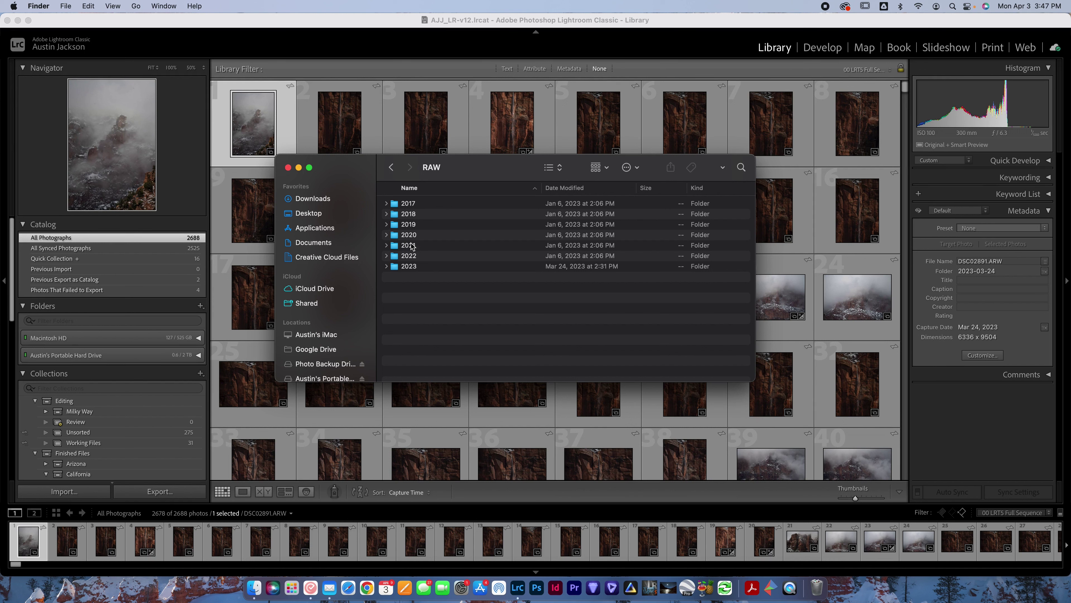
pyautogui.click(391, 168)
pyautogui.doubleClick(410, 203)
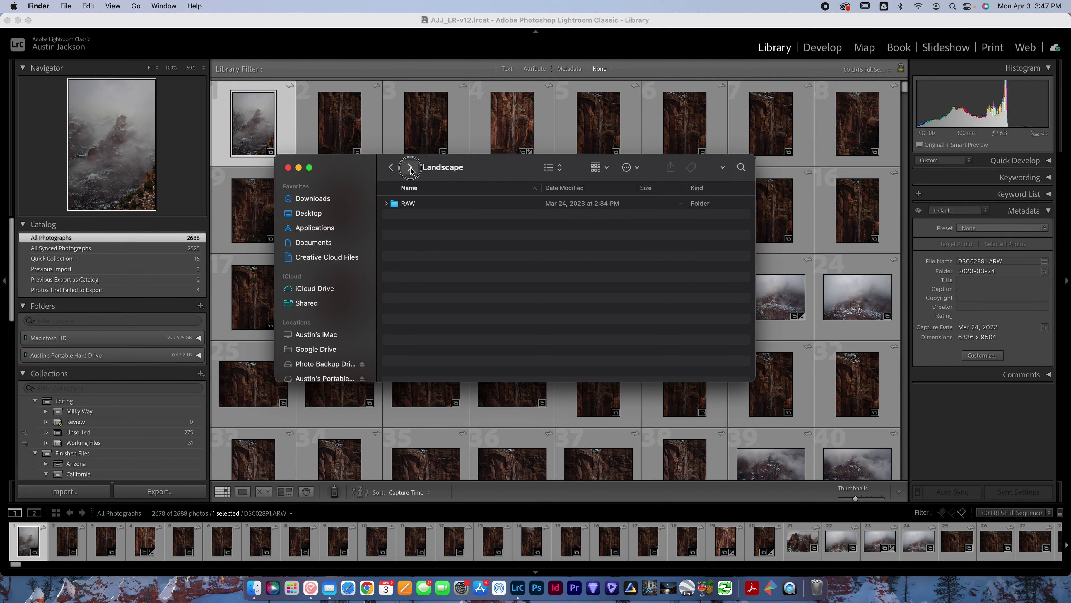
pyautogui.doubleClick(416, 267)
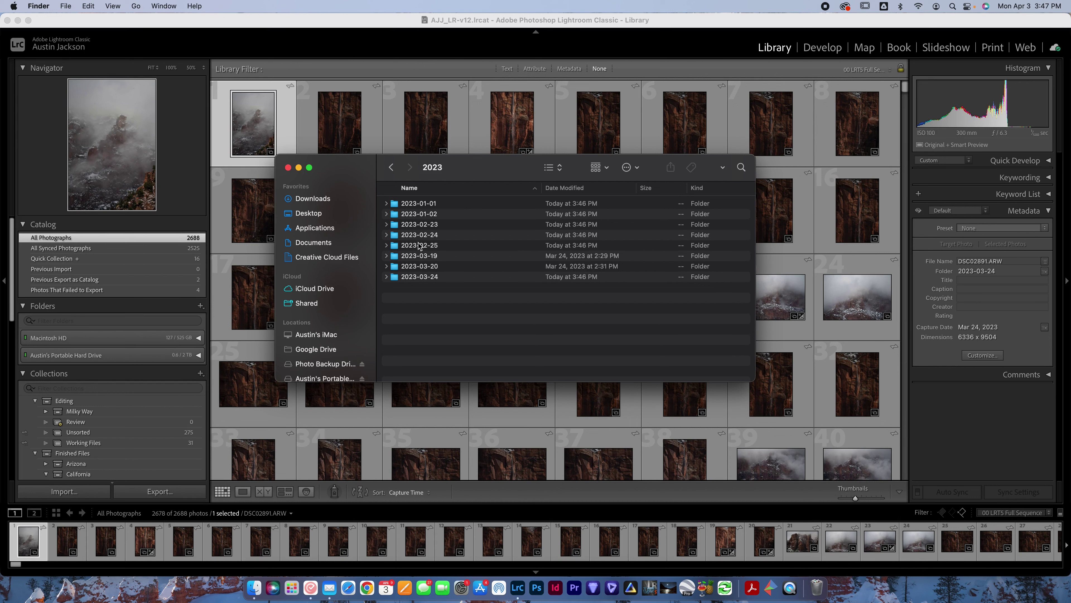
pyautogui.doubleClick(416, 245)
pyautogui.scroll(-2, 423, 214)
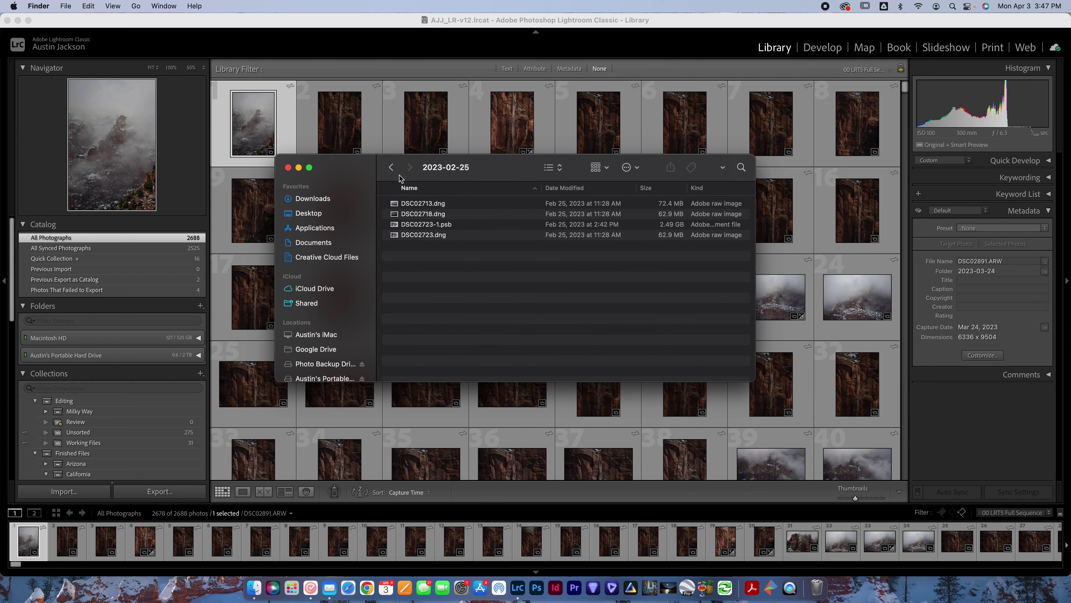
# - Go back up level by level to the portable drive's top level
pyautogui.click(391, 167)
pyautogui.click(391, 167)
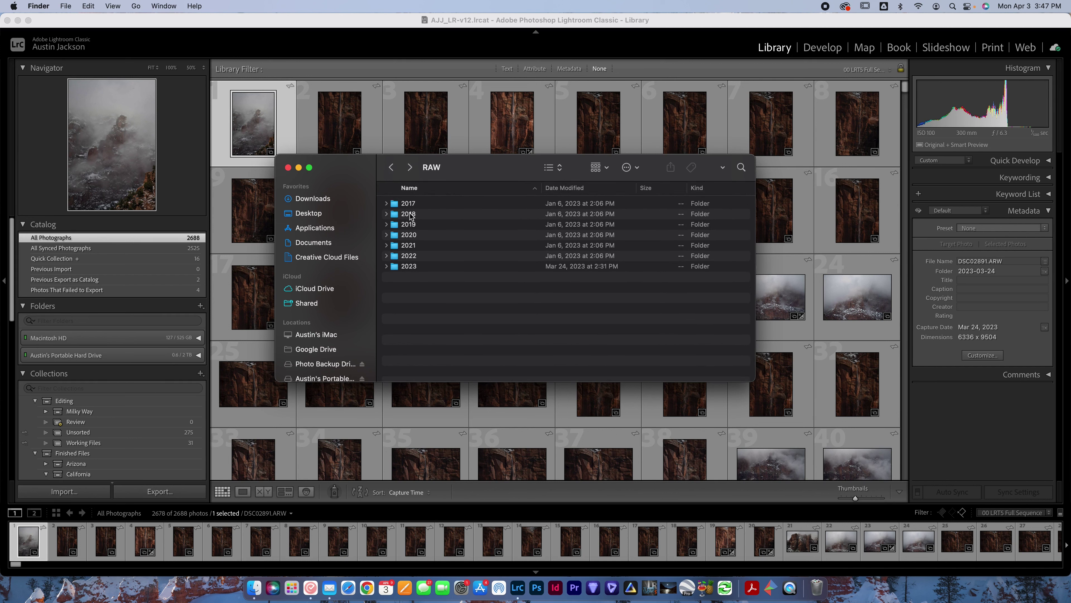
pyautogui.click(393, 168)
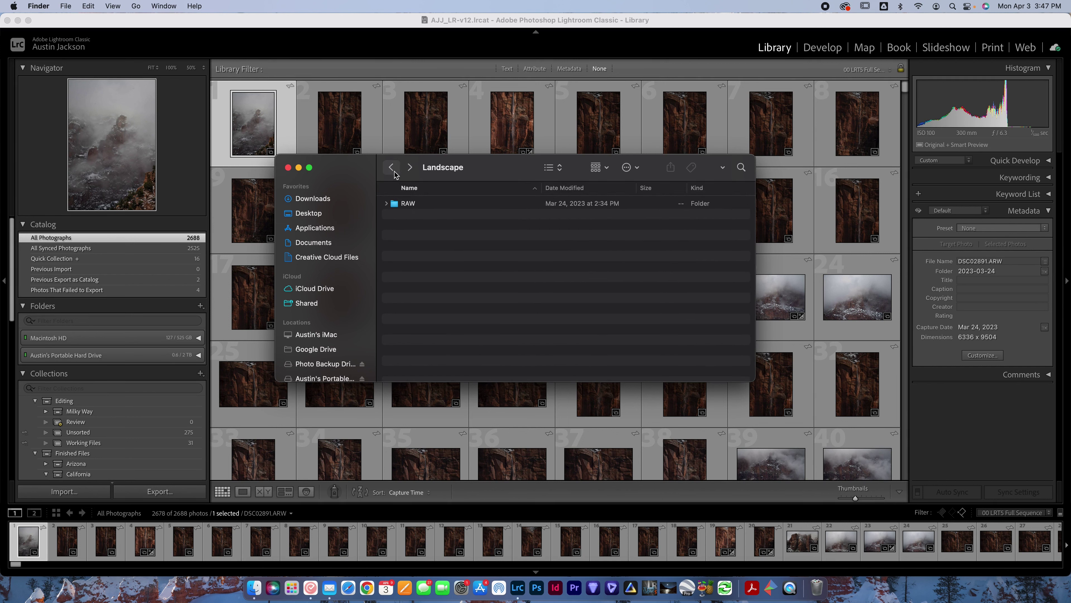
pyautogui.click(394, 170)
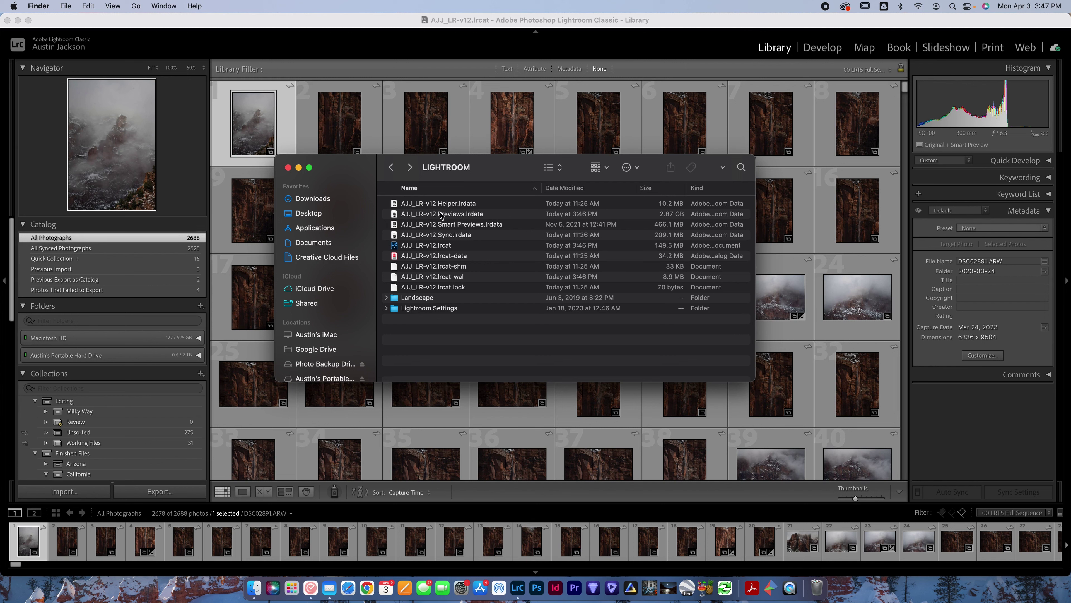
pyautogui.click(396, 174)
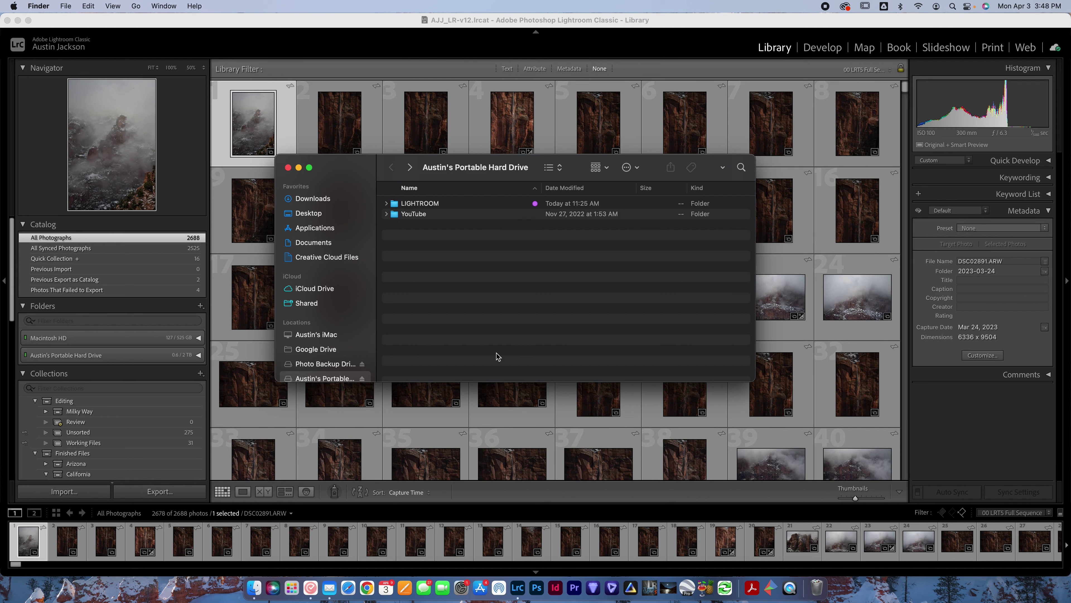
# - Switch between Photo Backup Drive and the portable drive, ending on Photo Backup Drive
pyautogui.click(332, 364)
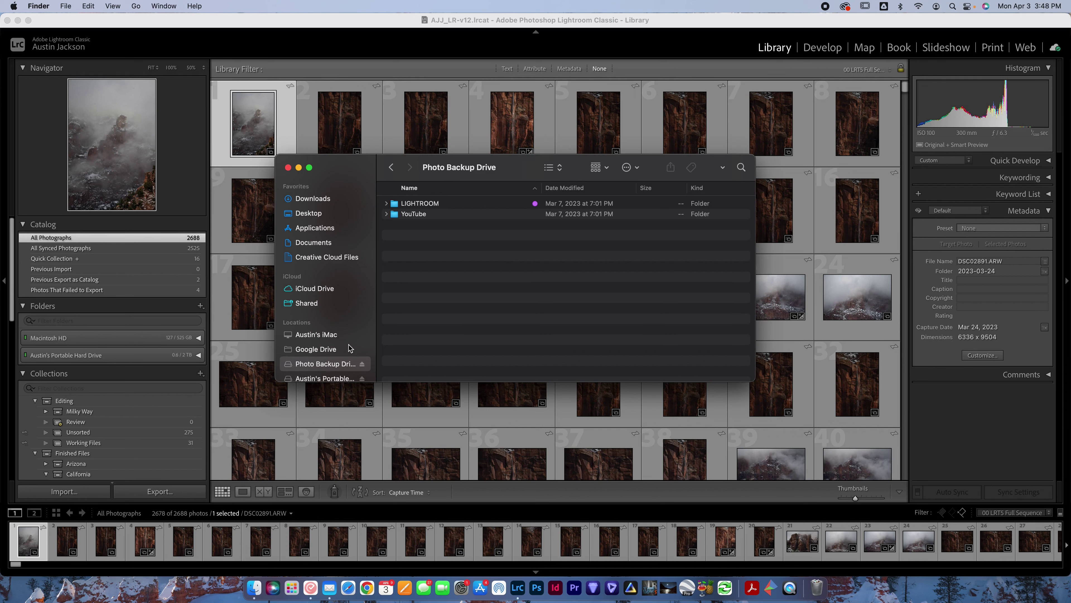
pyautogui.click(334, 377)
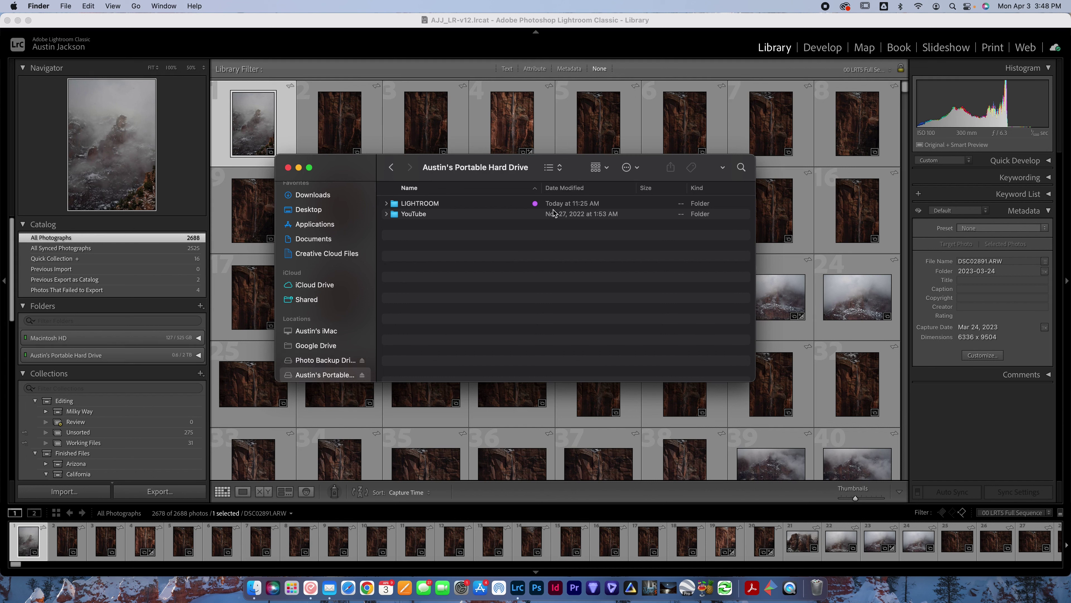
pyautogui.click(349, 360)
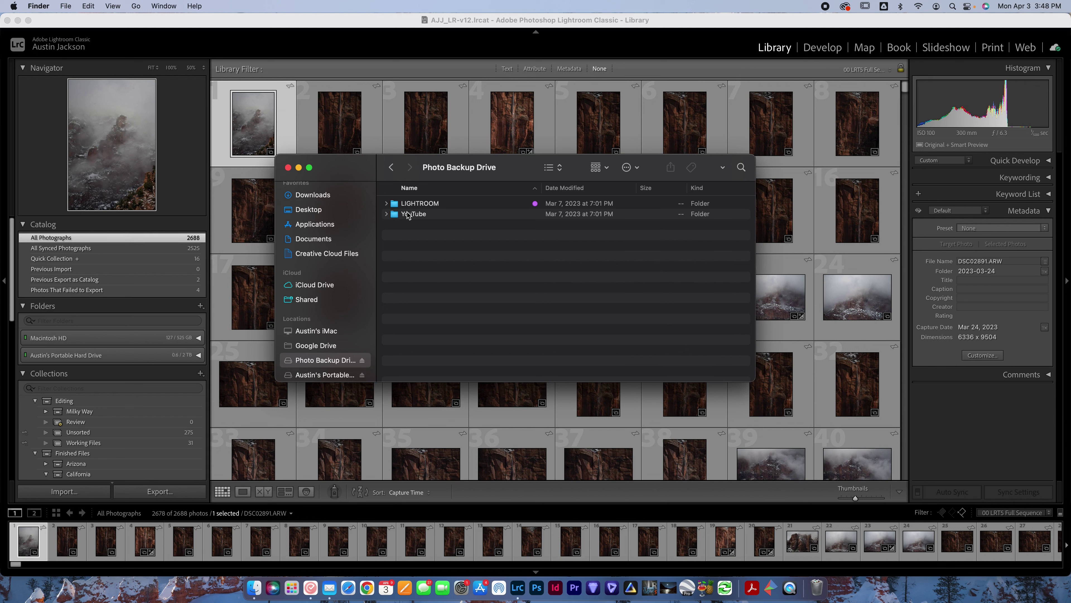
# - Open LIGHTROOM > Landscape > RAW > 2023 on Photo Backup Drive to see its five folders
pyautogui.doubleClick(420, 205)
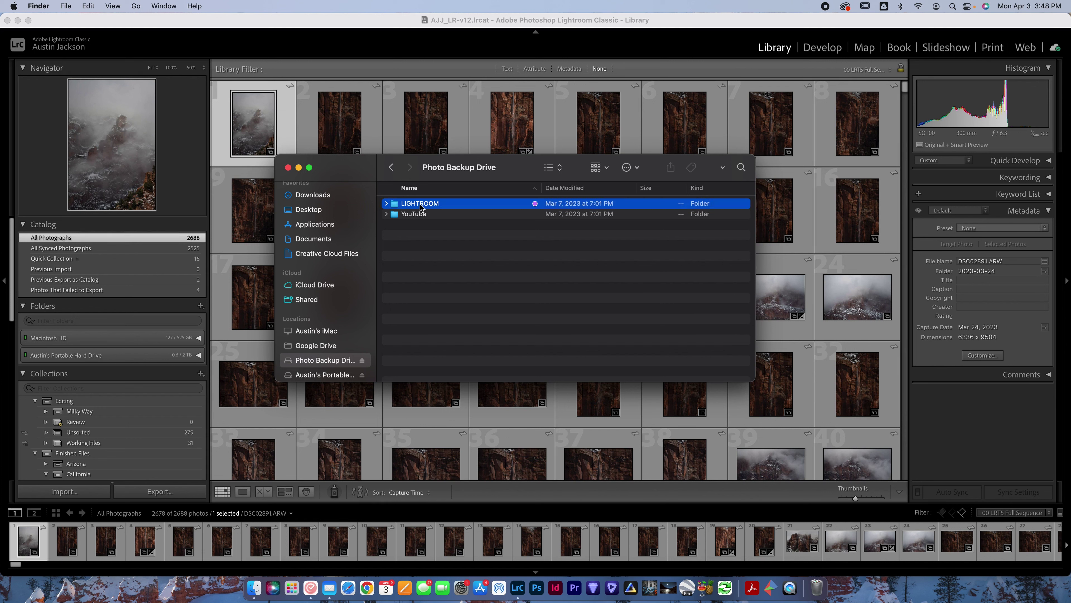
pyautogui.doubleClick(430, 266)
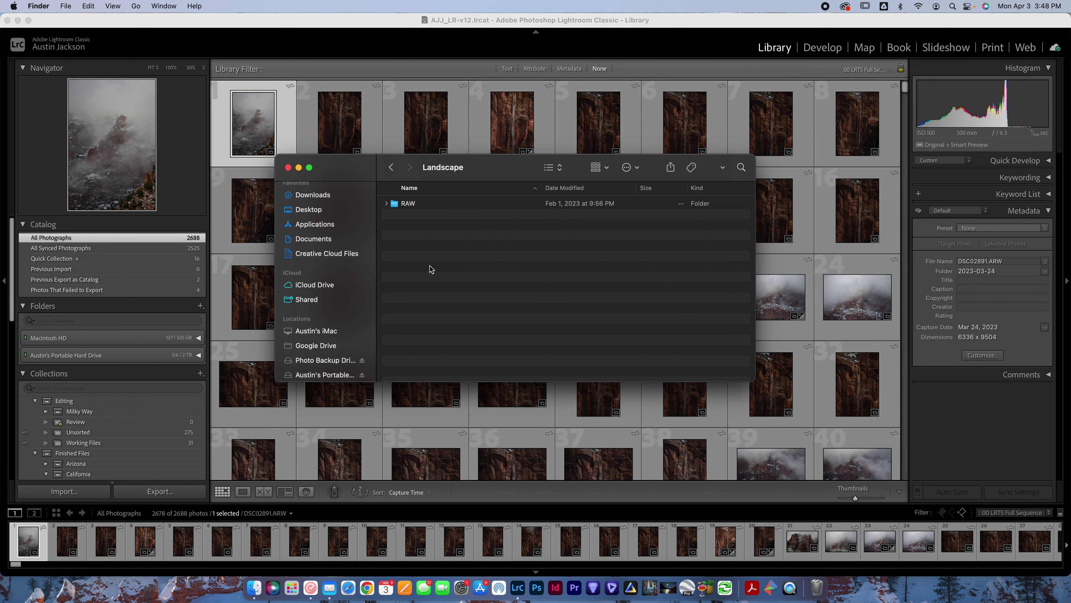
pyautogui.click(423, 205)
pyautogui.doubleClick(423, 204)
pyautogui.doubleClick(423, 203)
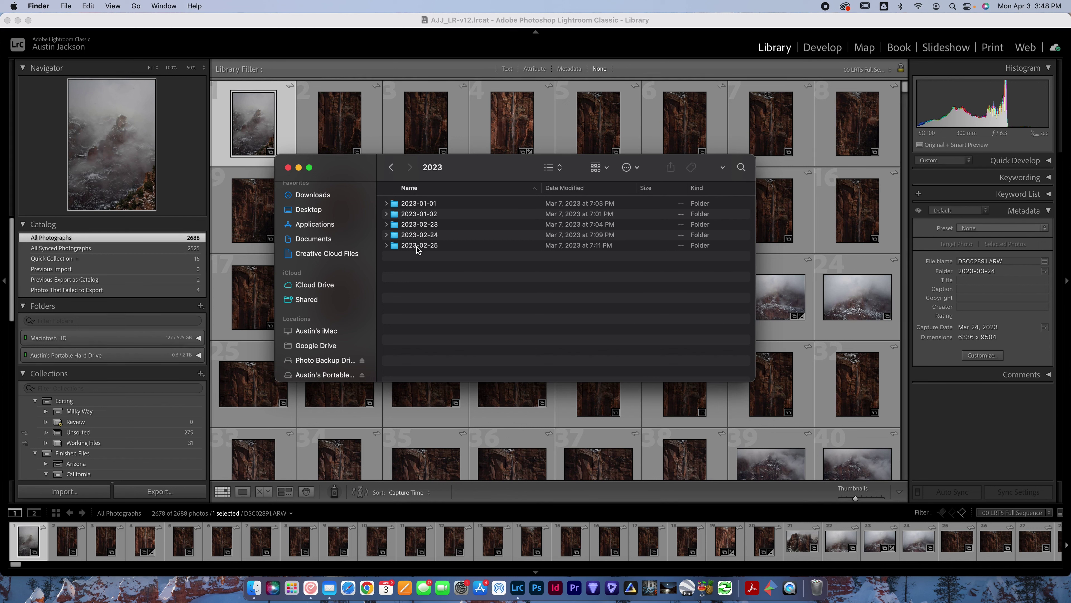
# - Open the portable drive's same 2023 folder with eight folders, then return to Photo Backup Drive
pyautogui.click(327, 376)
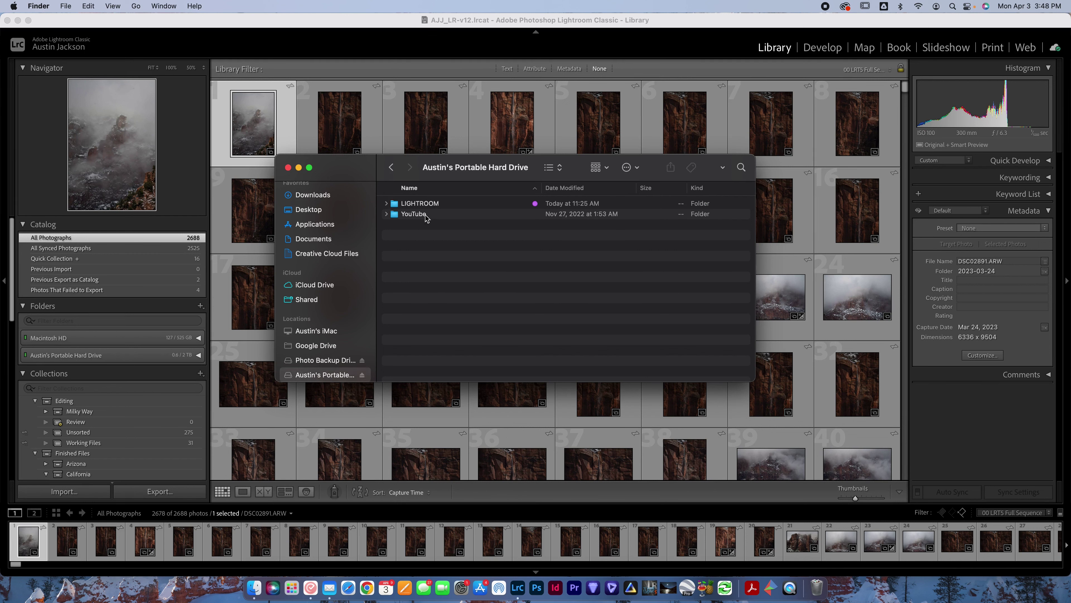
pyautogui.doubleClick(422, 203)
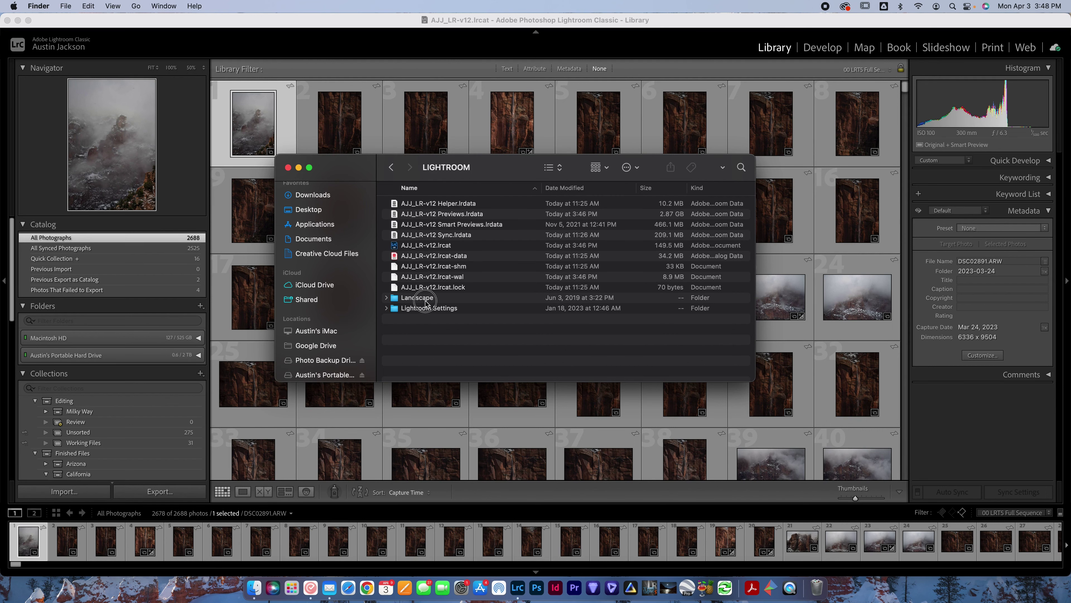
pyautogui.click(426, 298)
pyautogui.doubleClick(435, 297)
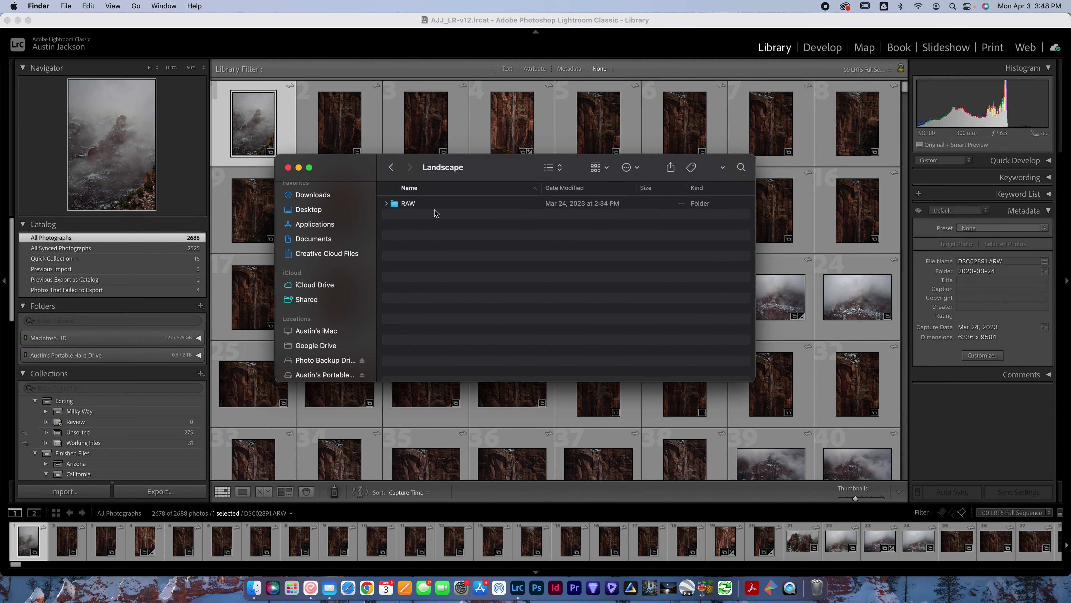
pyautogui.click(433, 207)
pyautogui.doubleClick(434, 206)
pyautogui.doubleClick(438, 266)
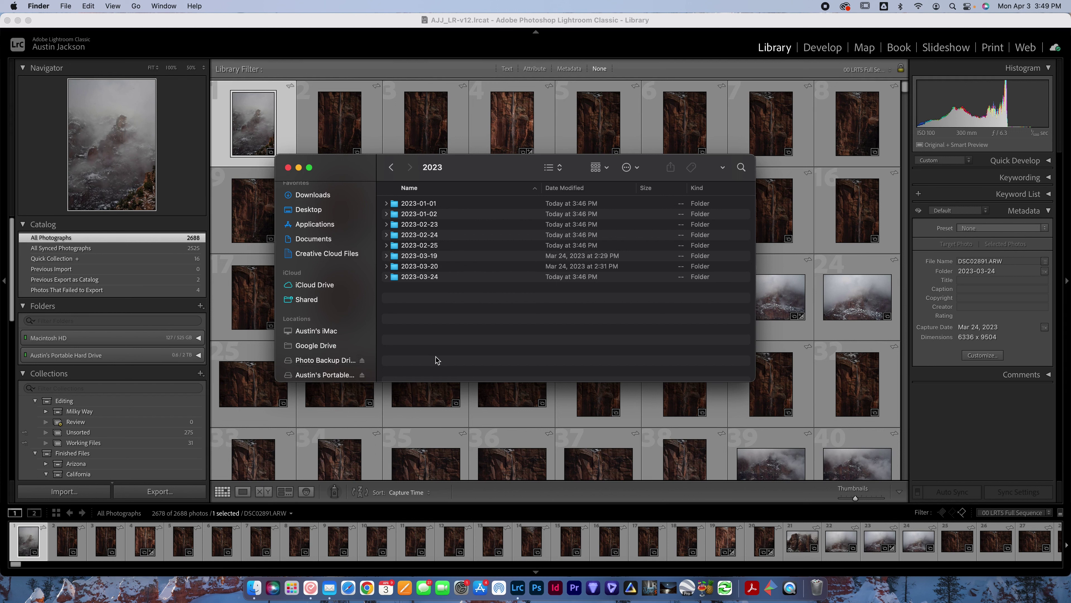
pyautogui.click(329, 360)
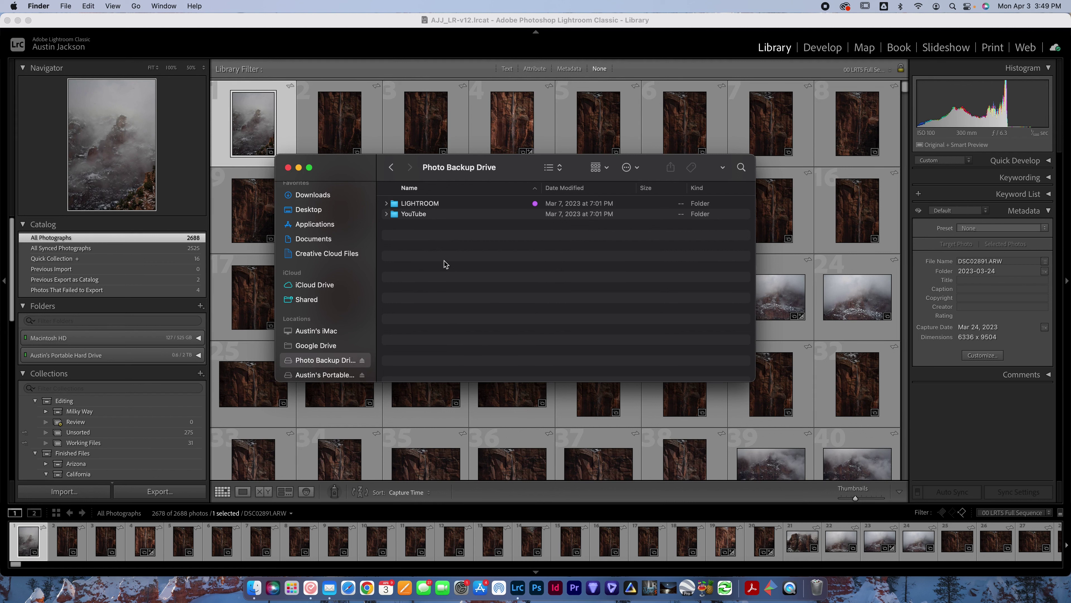
# - Select the portable hard drive in the sidebar to list its LIGHTROOM and YouTube folders
pyautogui.click(309, 377)
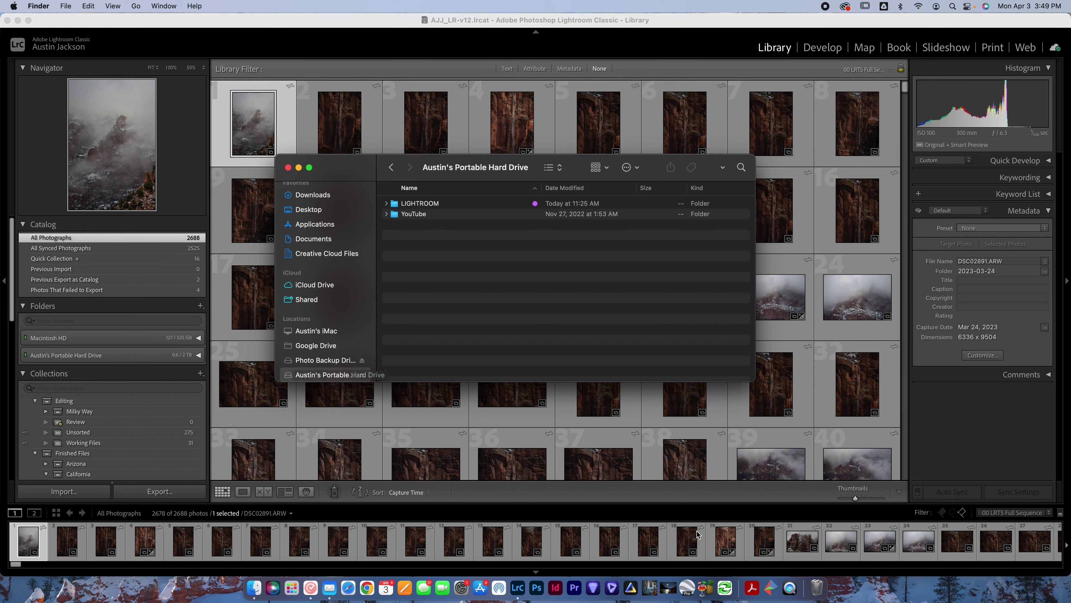
# - Launch FreeFileSync from the Dock and nudge its window slightly left
pyautogui.click(725, 591)
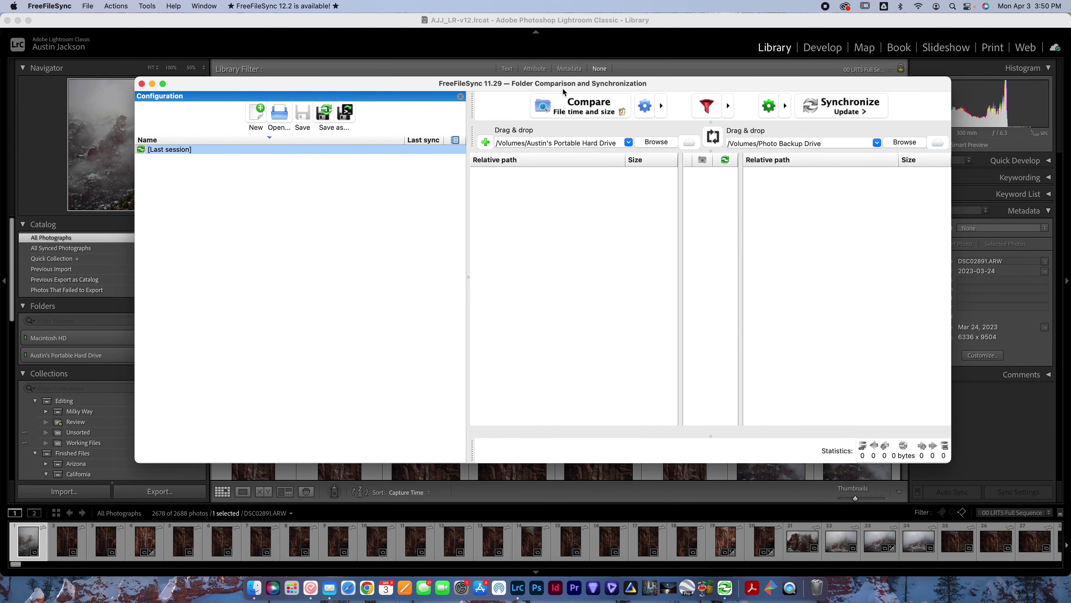
pyautogui.moveTo(559, 84); pyautogui.dragTo(540, 86)
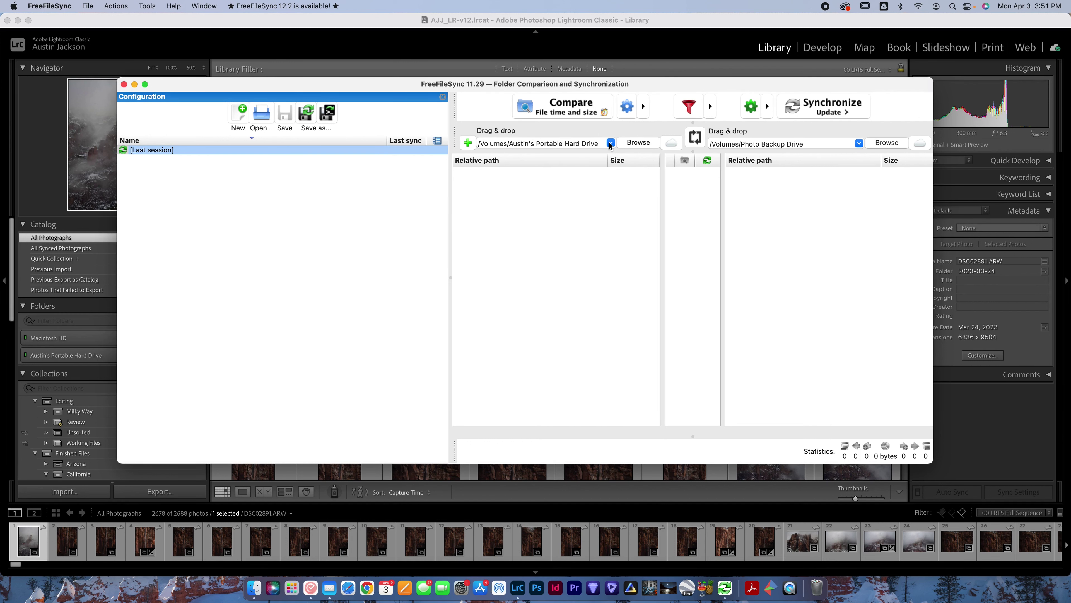
pyautogui.click(638, 142)
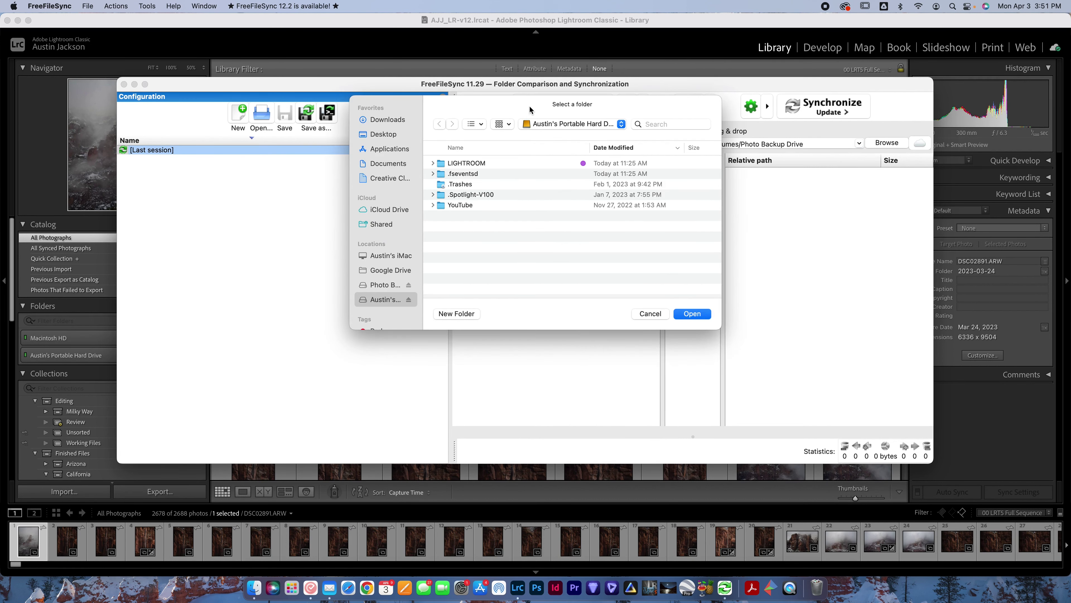
pyautogui.moveTo(529, 106); pyautogui.dragTo(270, 197)
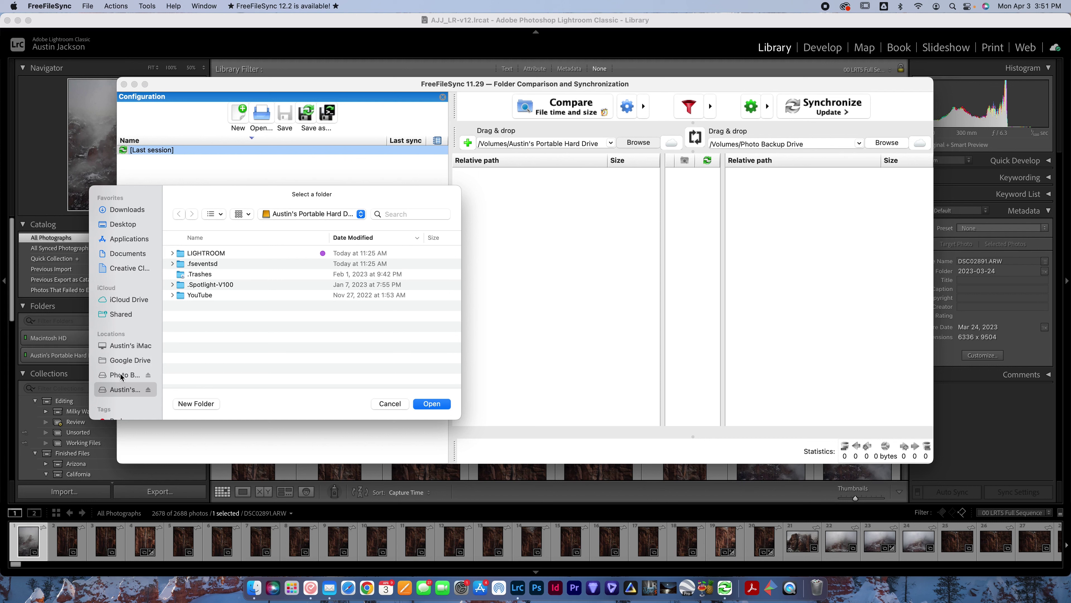
pyautogui.click(123, 389)
pyautogui.click(431, 403)
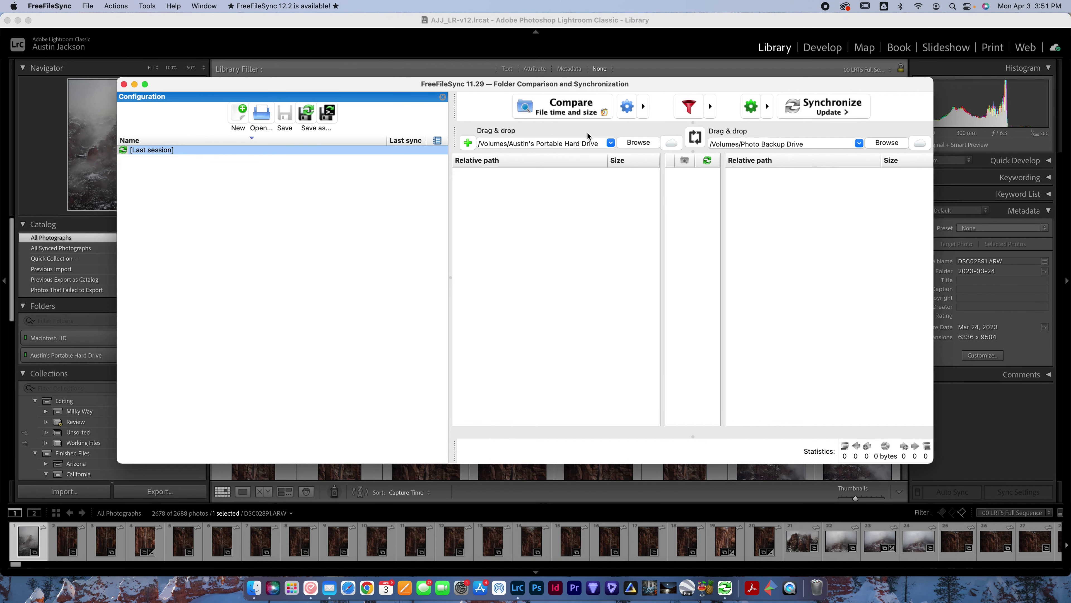
pyautogui.click(888, 143)
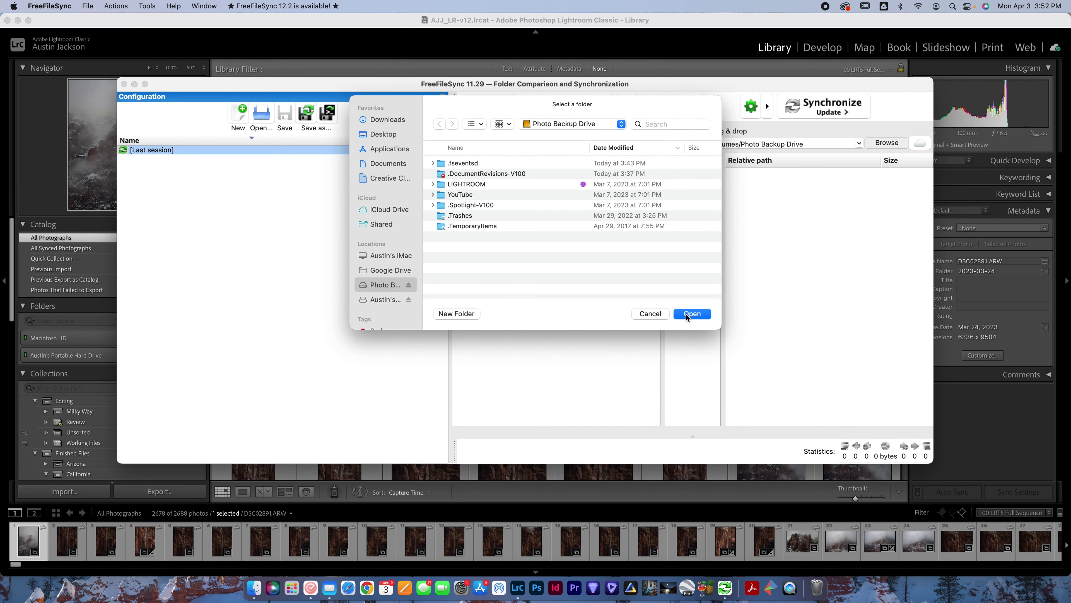
pyautogui.click(686, 314)
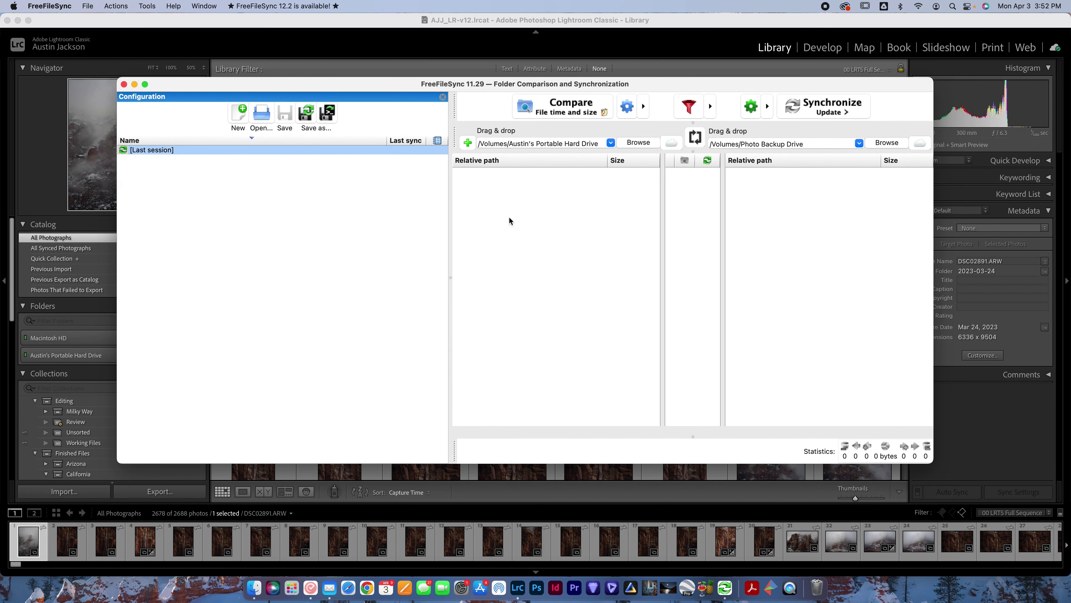
# - Compare both drives, ignoring all .Trashes permission errors, and review the 19,699 listed items (29.1 GB)
pyautogui.click(584, 113)
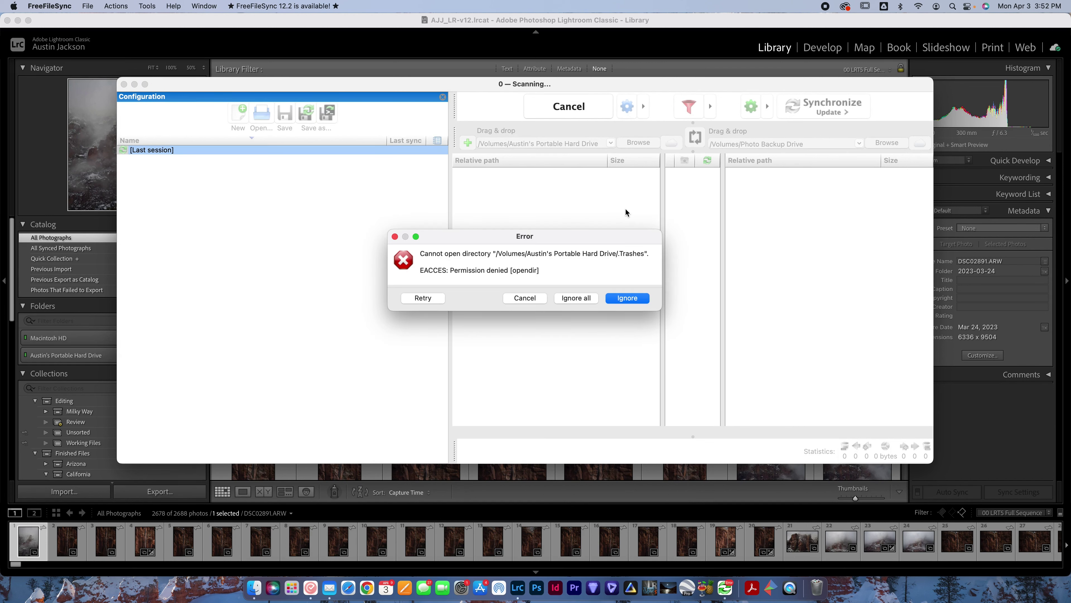
pyautogui.click(582, 299)
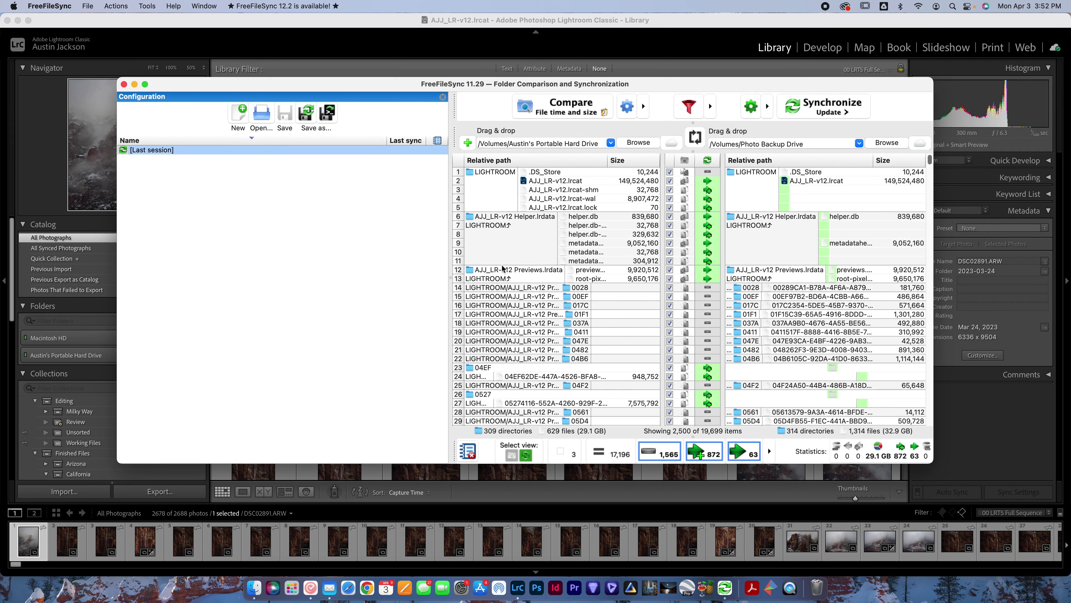
pyautogui.scroll(-3, 578, 249)
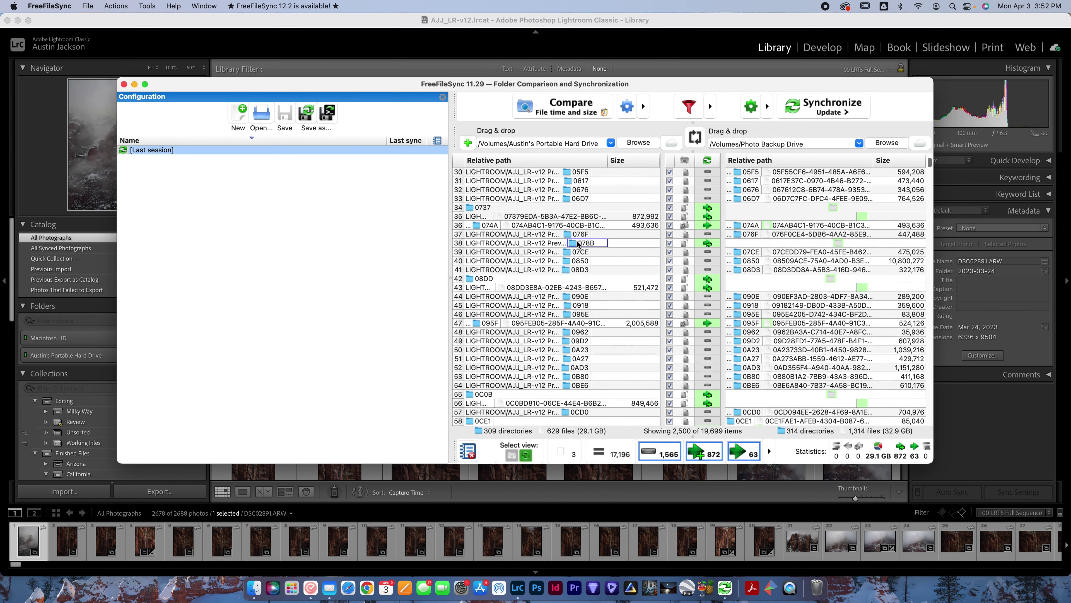
pyautogui.scroll(-20, 578, 243)
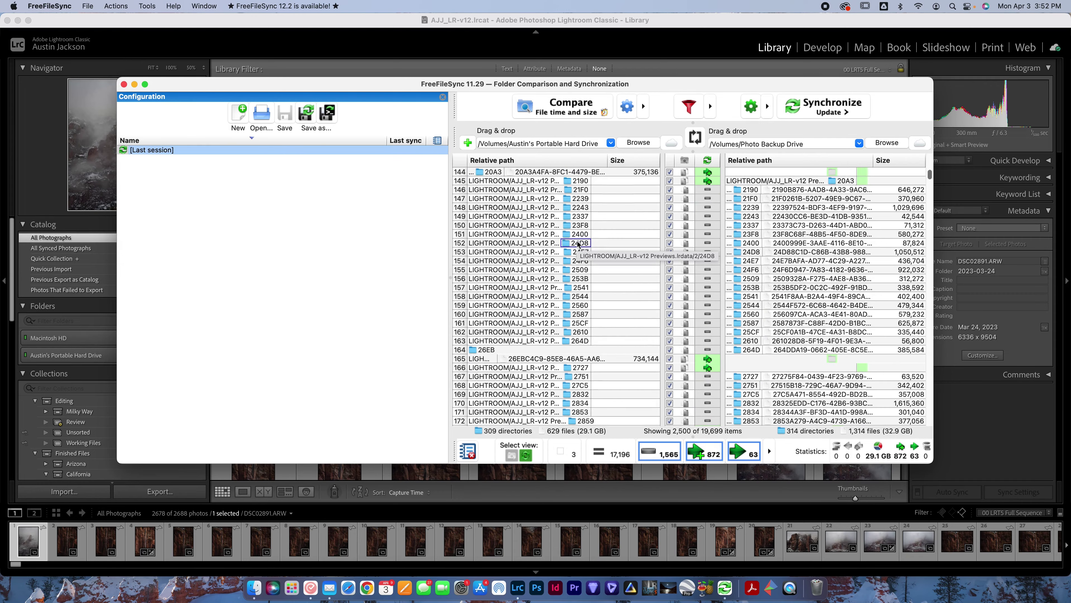
pyautogui.scroll(20, 578, 244)
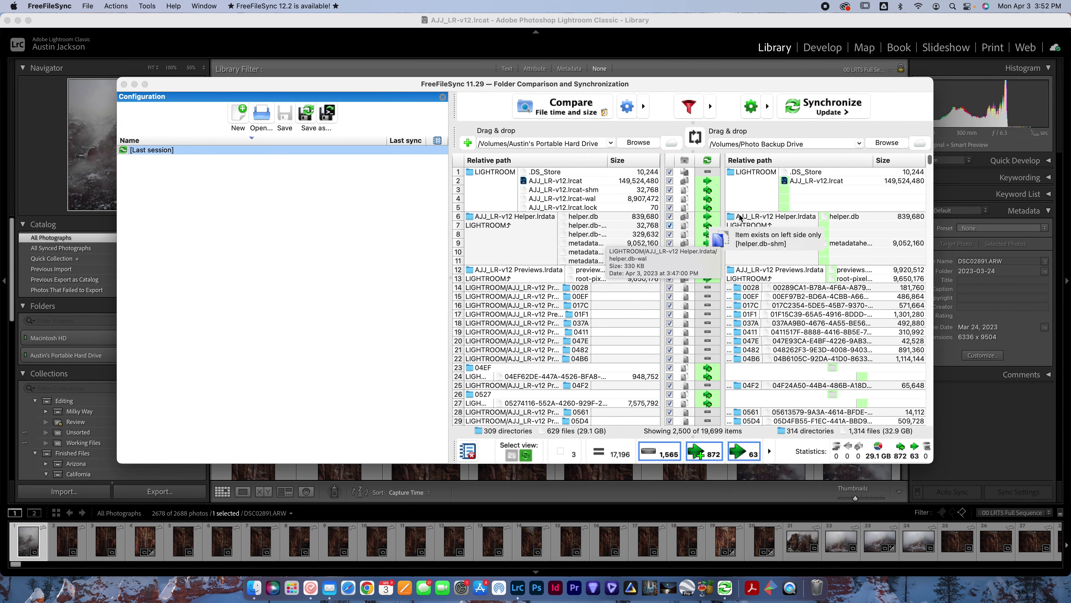
pyautogui.scroll(-20, 565, 249)
pyautogui.scroll(20, 539, 258)
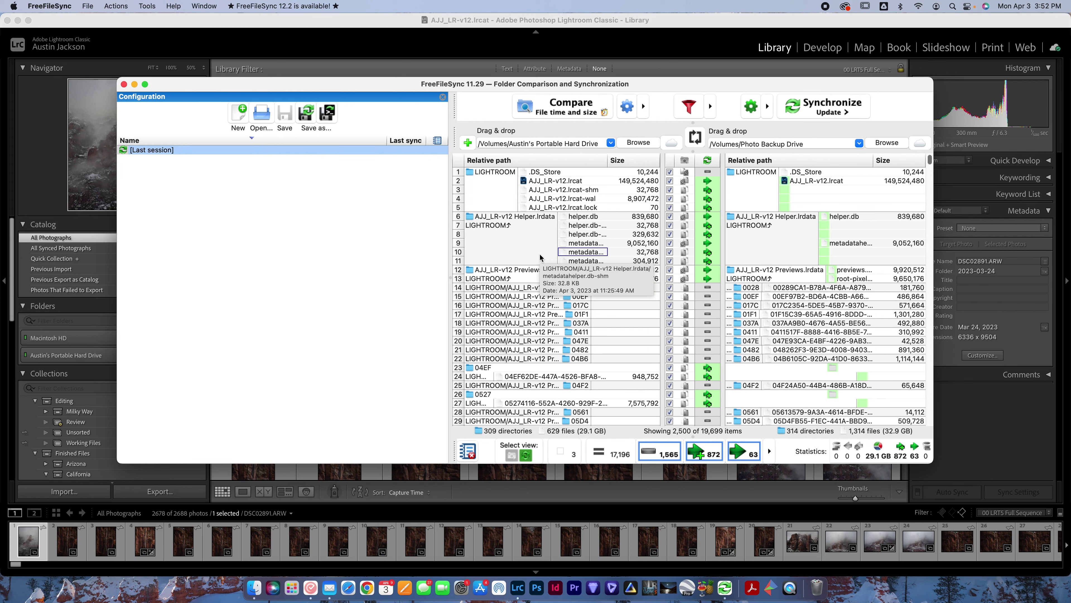
pyautogui.click(749, 113)
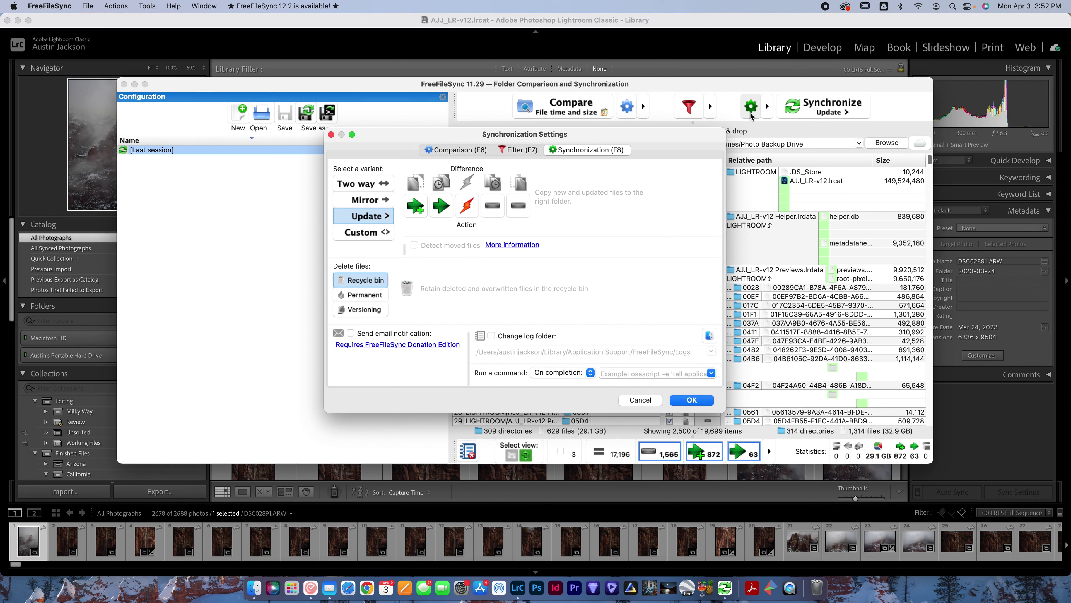
# - Switch the sync variant from Update to Mirror: 872 new files, 66 updates, 1,562 deletions
pyautogui.click(360, 199)
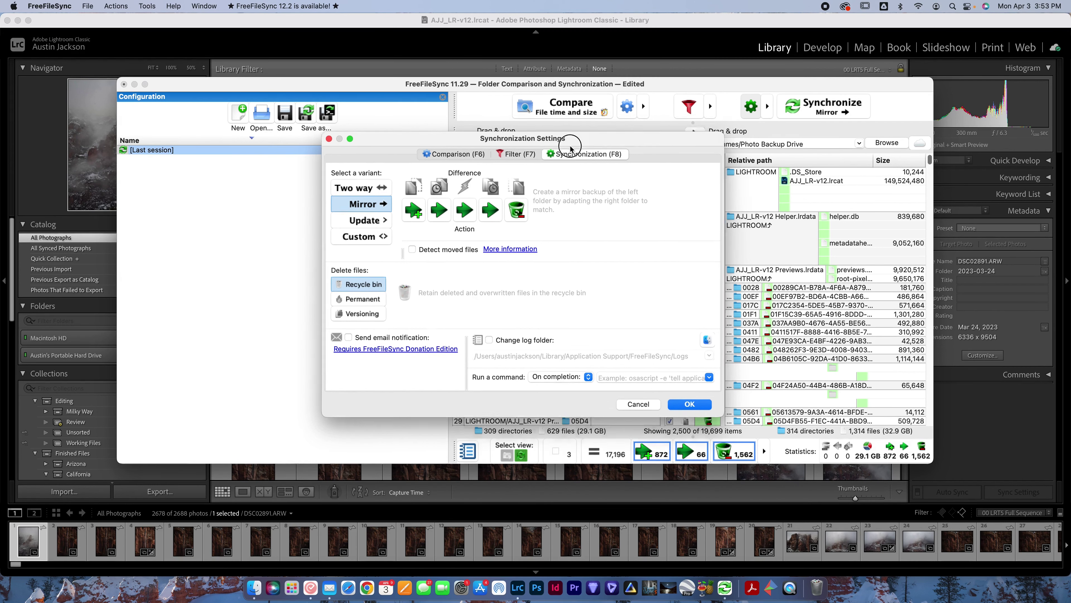
pyautogui.moveTo(569, 135); pyautogui.dragTo(540, 242)
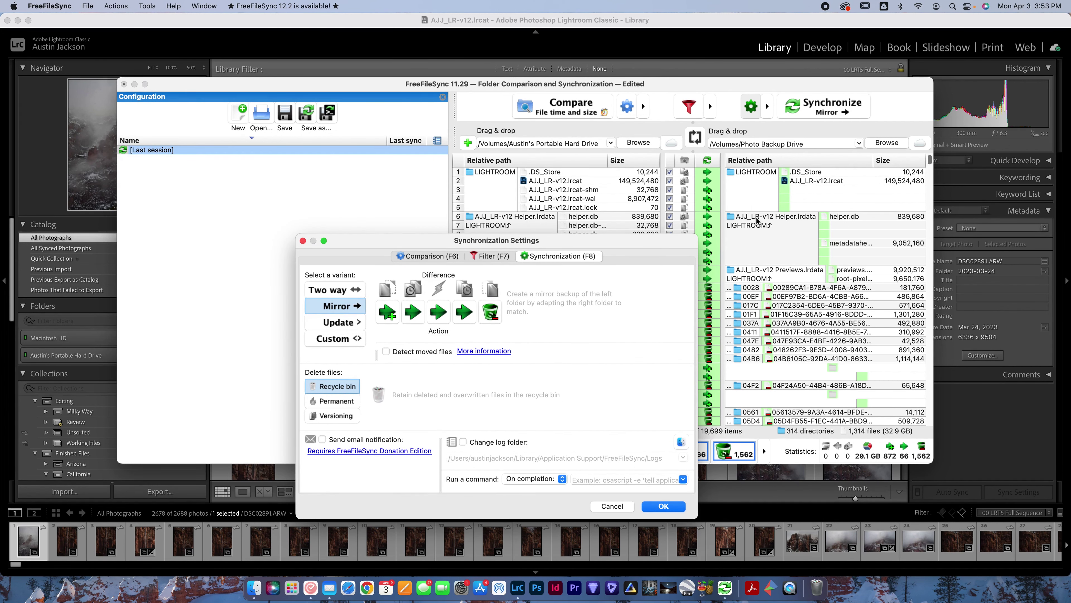
pyautogui.click(652, 506)
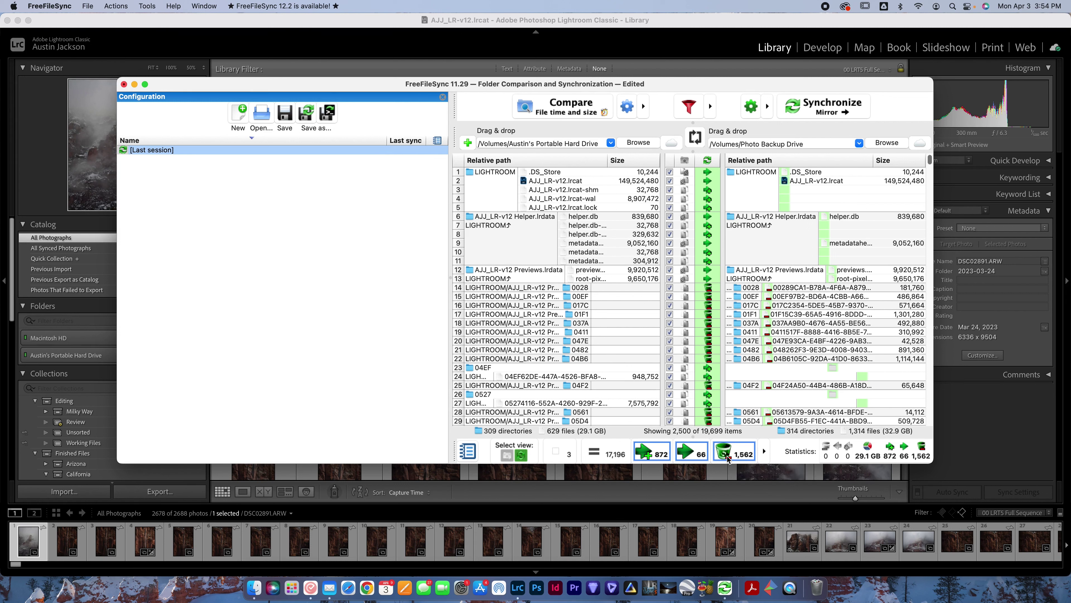
pyautogui.scroll(-15, 762, 402)
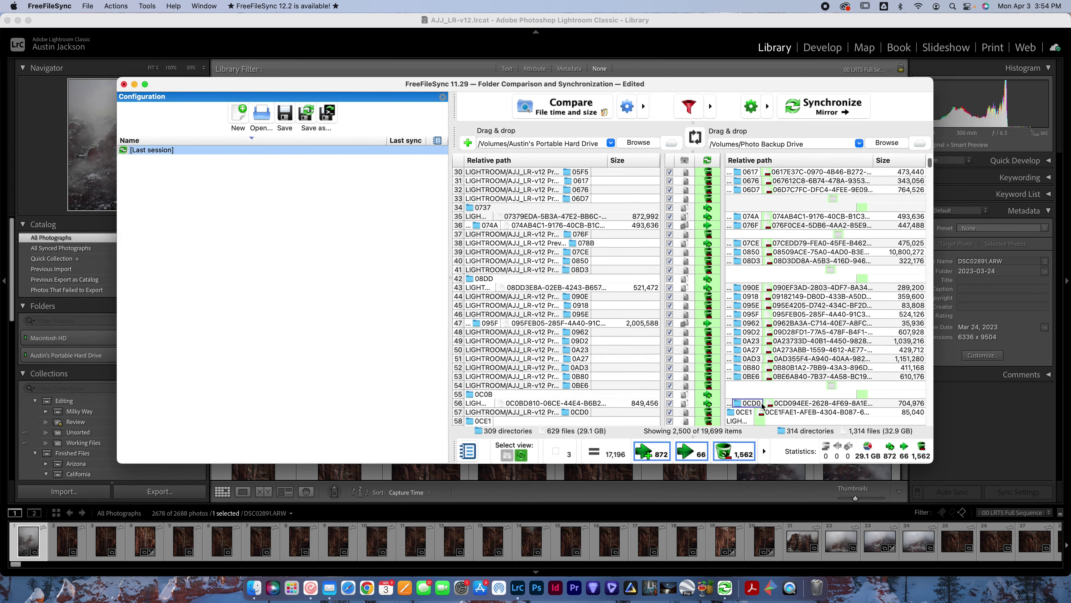
pyautogui.scroll(15, 762, 403)
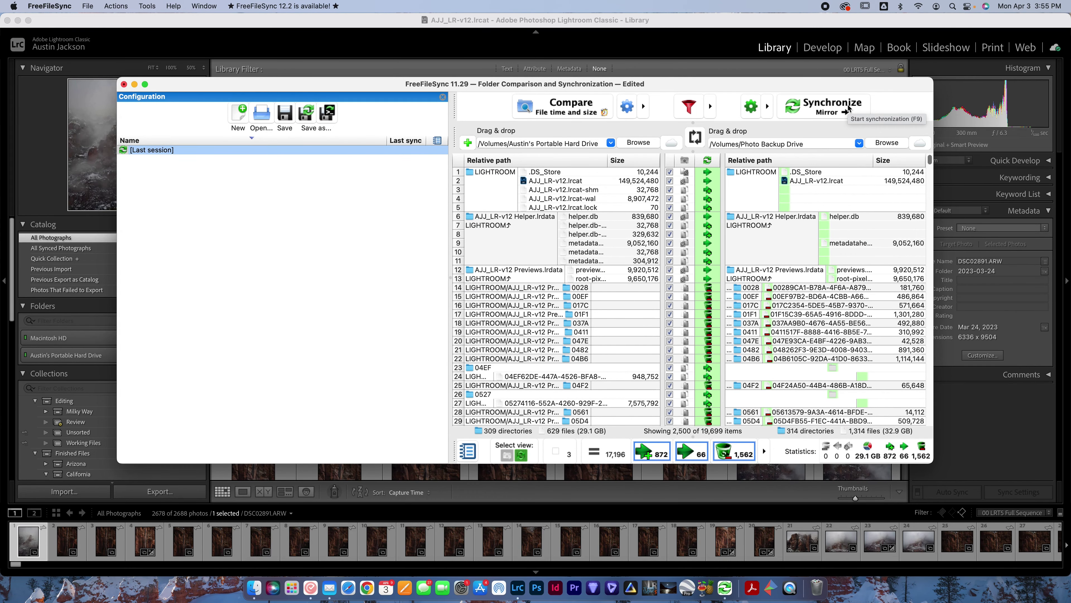
# - Start the Mirror sync copying 29.1 GB from the portable drive to Photo Backup Drive
pyautogui.click(833, 110)
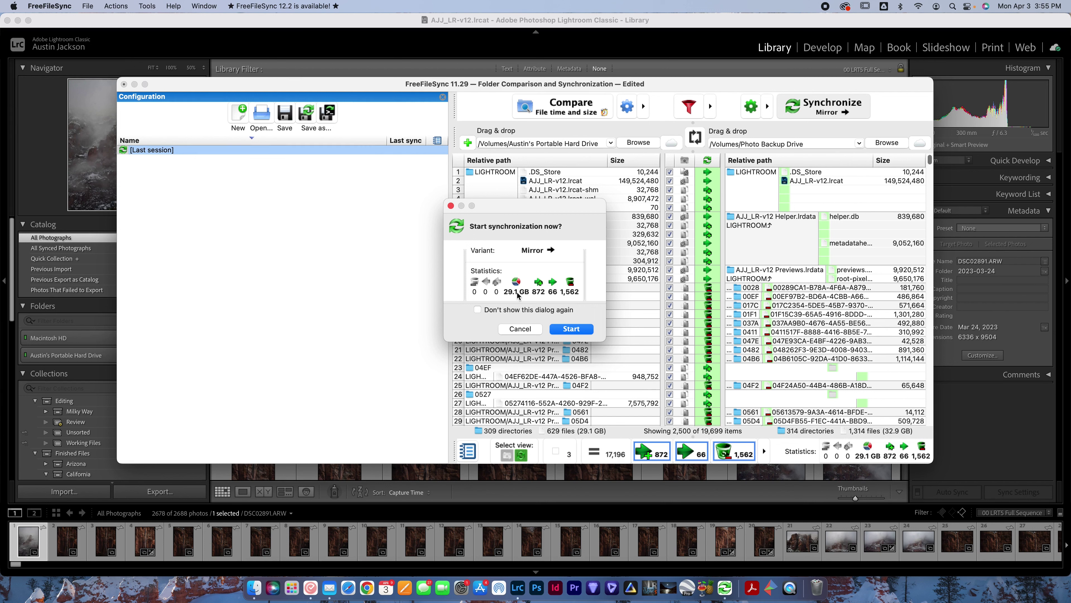
pyautogui.moveTo(516, 298)
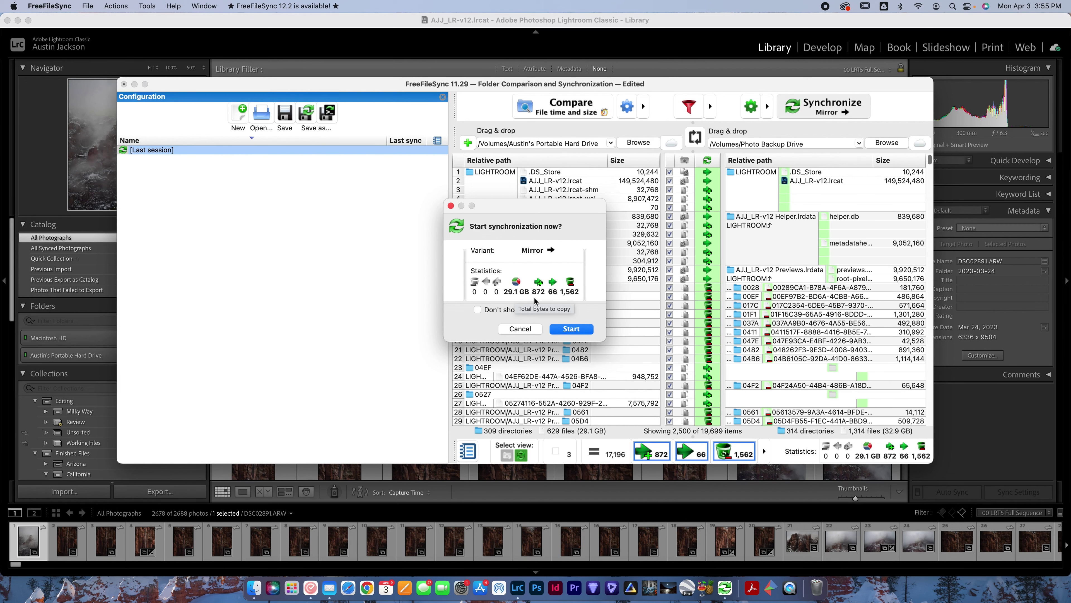
pyautogui.click(565, 328)
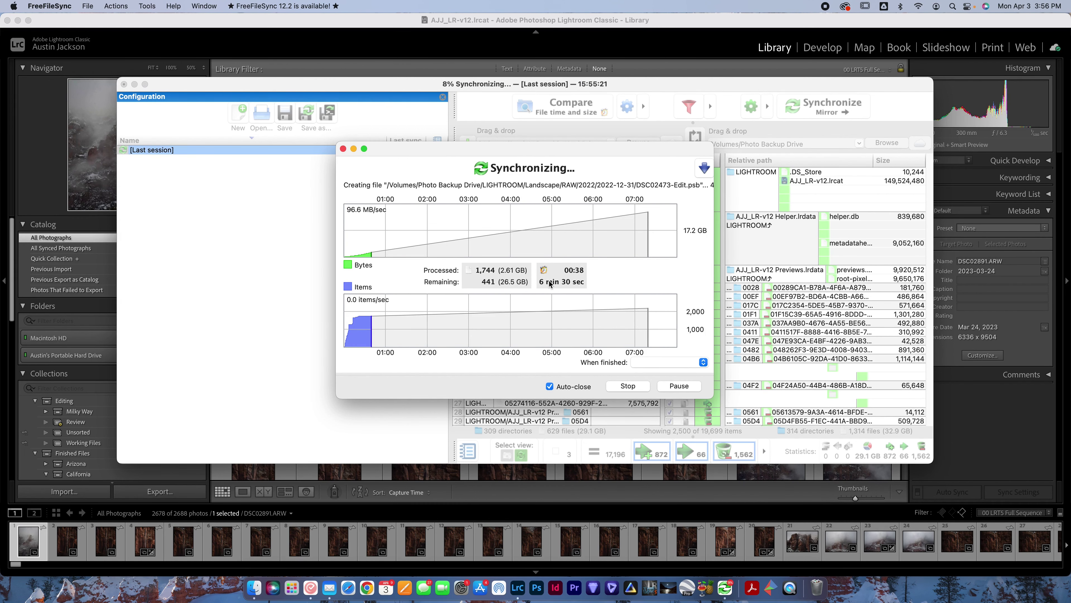
# - Raise the main FreeFileSync window above the Mirror sync progress, now at 10%
pyautogui.click(675, 86)
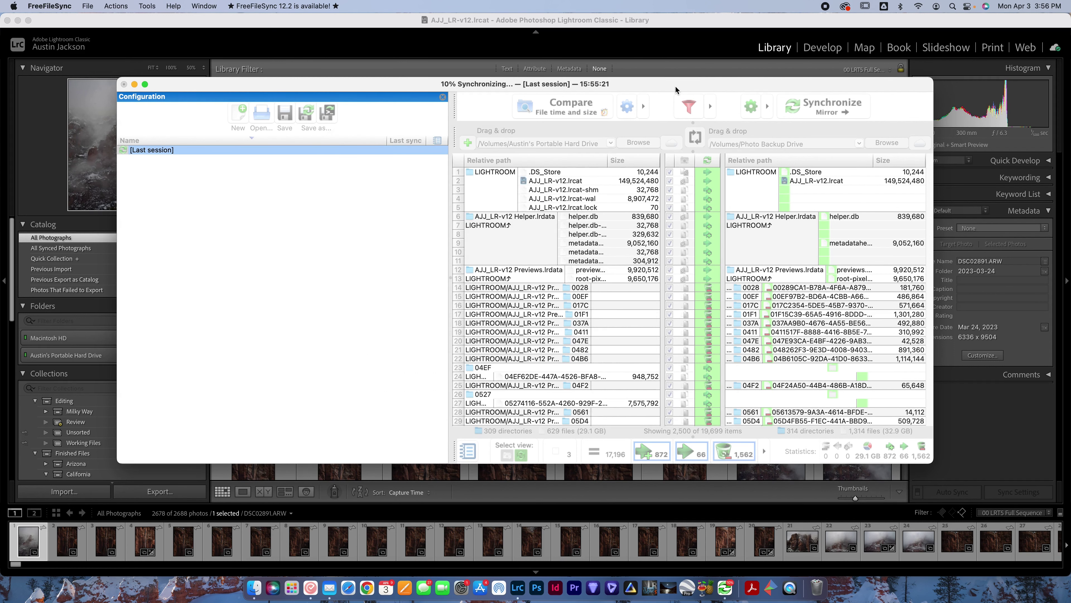